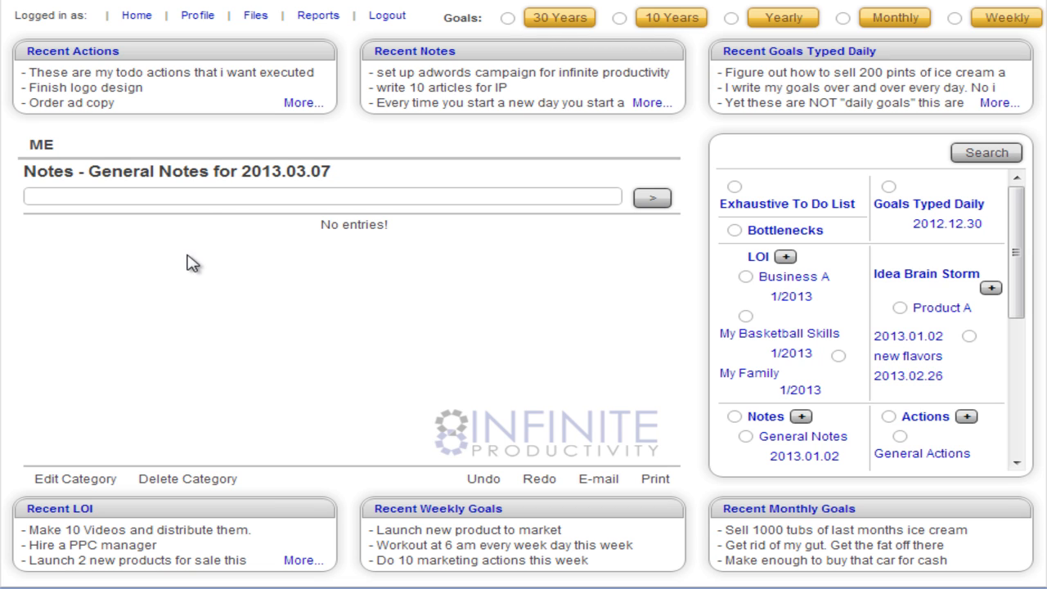
Add a new Notes category named "NOTES FOR ME" and open it for entries
{"action": "left_click", "coordinate": [226, 198]}
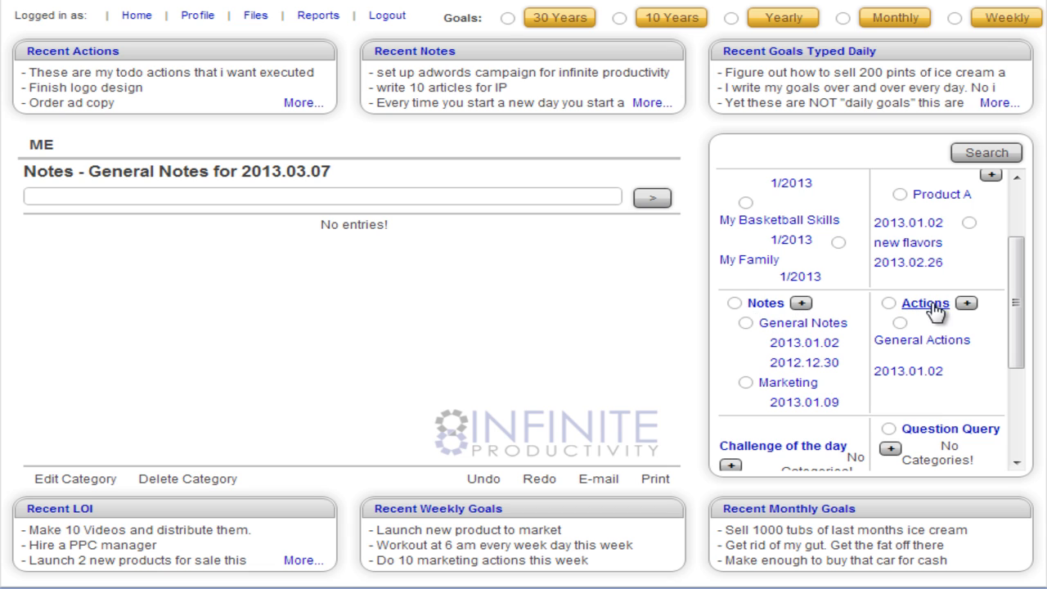
{"action": "left_click", "coordinate": [799, 307]}
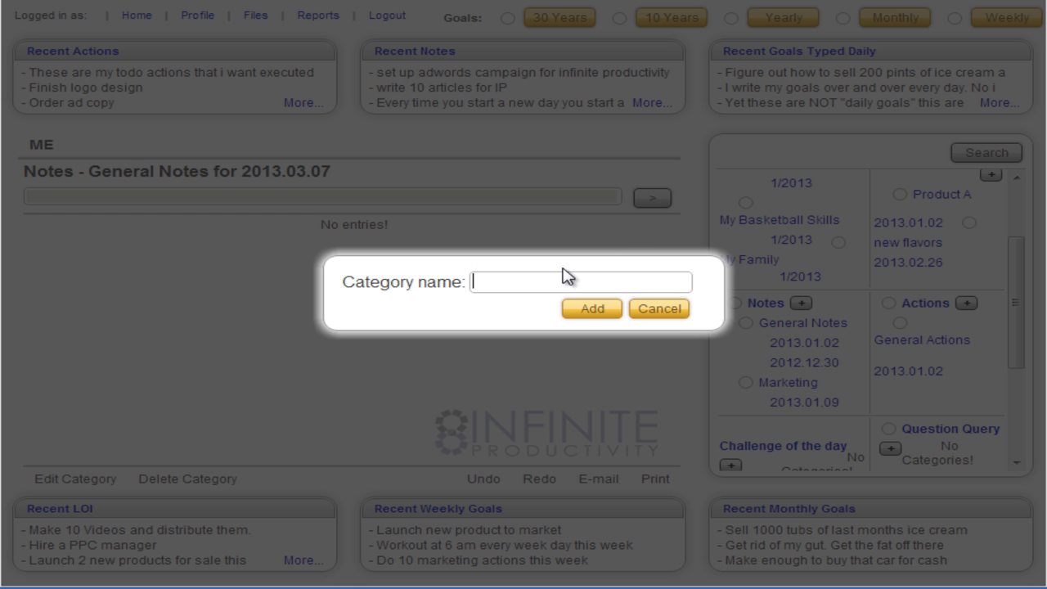
{"action": "type", "text": "NOTES FOR ME"}
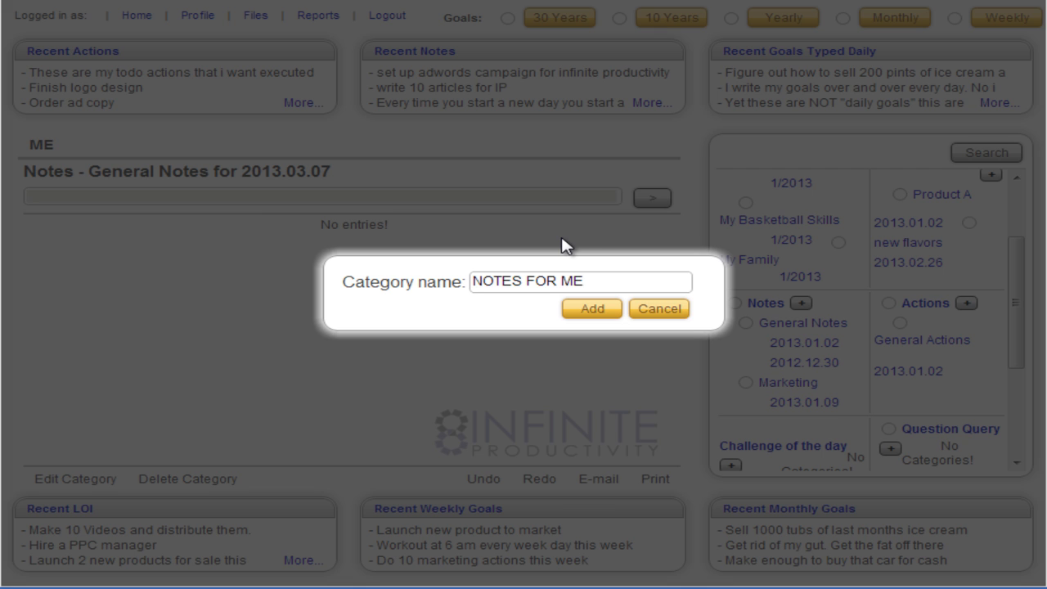
{"action": "key", "text": "Return"}
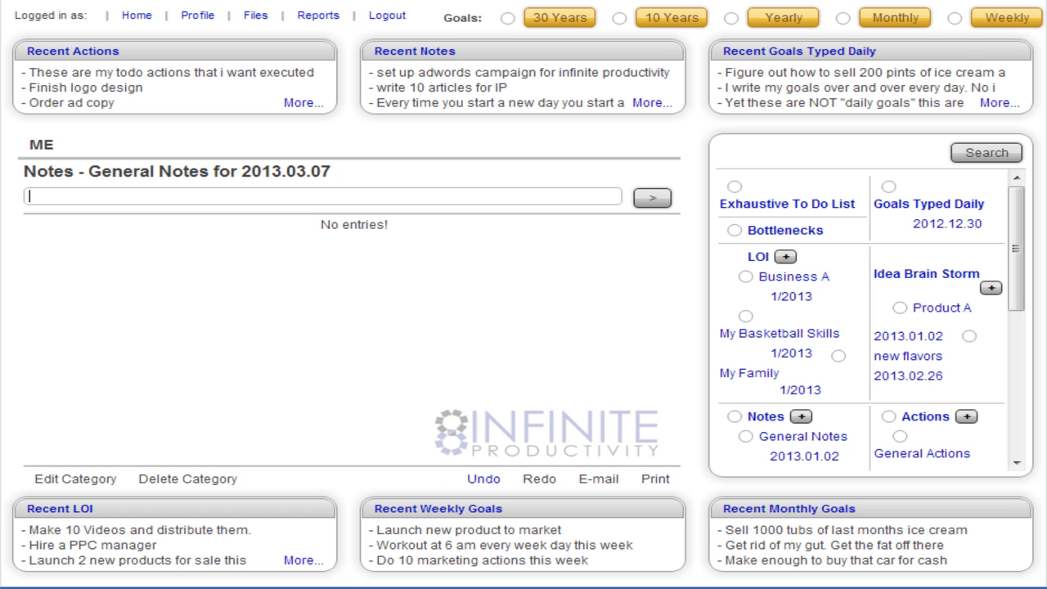
{"action": "left_click_drag", "start_coordinate": [1022, 276], "coordinate": [1022, 357]}
{"action": "left_click", "coordinate": [834, 357]}
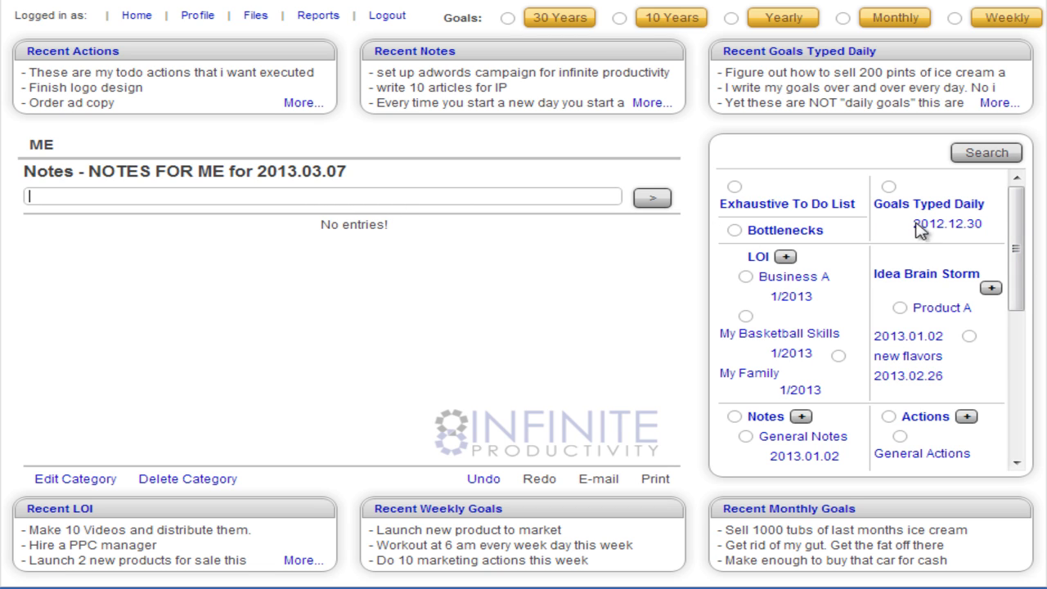
Add the note "Notes are a mind dump of thoughts" to the NOTES FOR ME category
{"action": "scroll", "coordinate": [1022, 226], "scroll_direction": "down", "scroll_amount": 1}
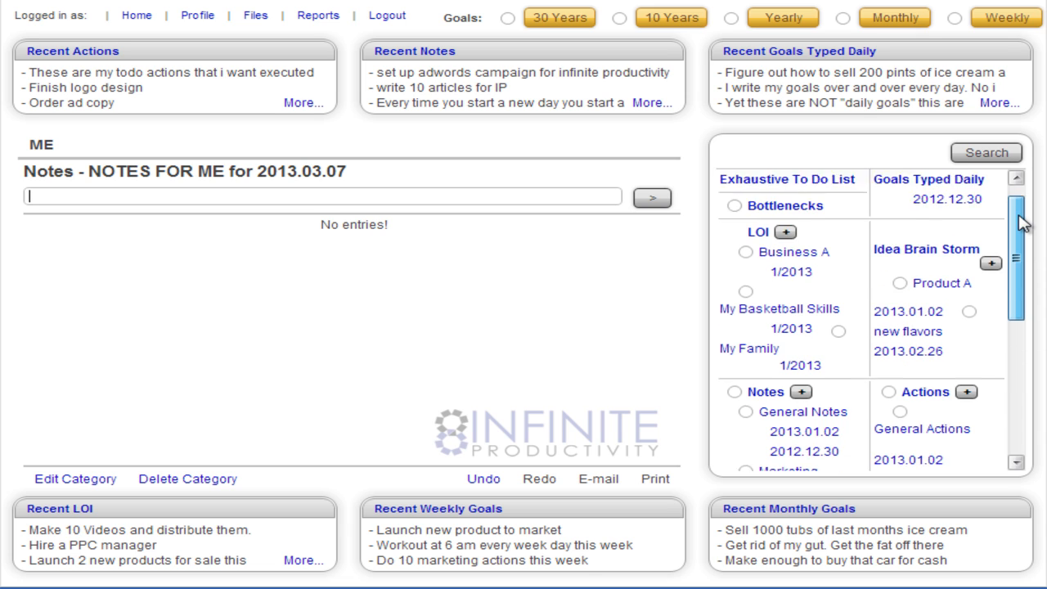
{"action": "scroll", "coordinate": [1022, 226], "scroll_direction": "up", "scroll_amount": 1}
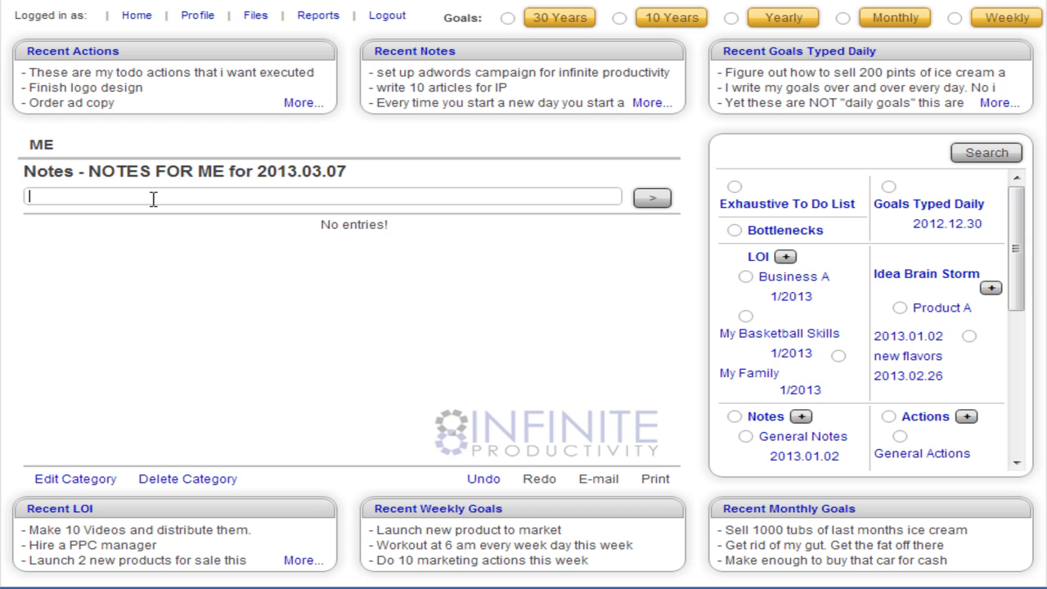
{"action": "type", "text": "Notes "}
{"action": "type", "text": "any"}
{"action": "key", "text": "BackSpace"}
{"action": "key", "text": "BackSpace"}
{"action": "key", "text": "BackSpace"}
{"action": "key", "text": "BackSpace"}
{"action": "type", "text": "are a mind dump of thoughts"}
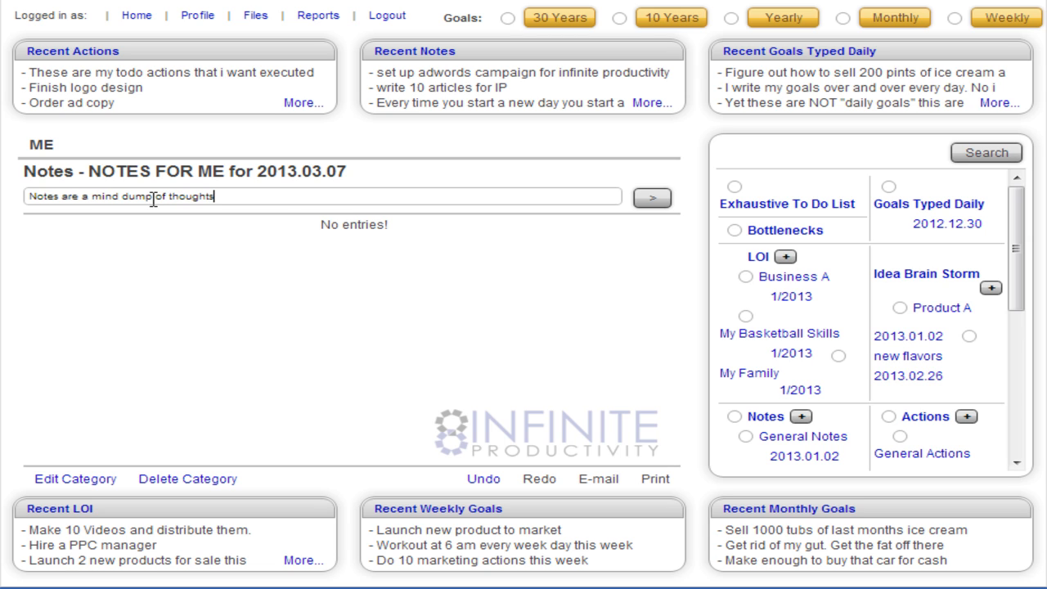
{"action": "key", "text": "Return"}
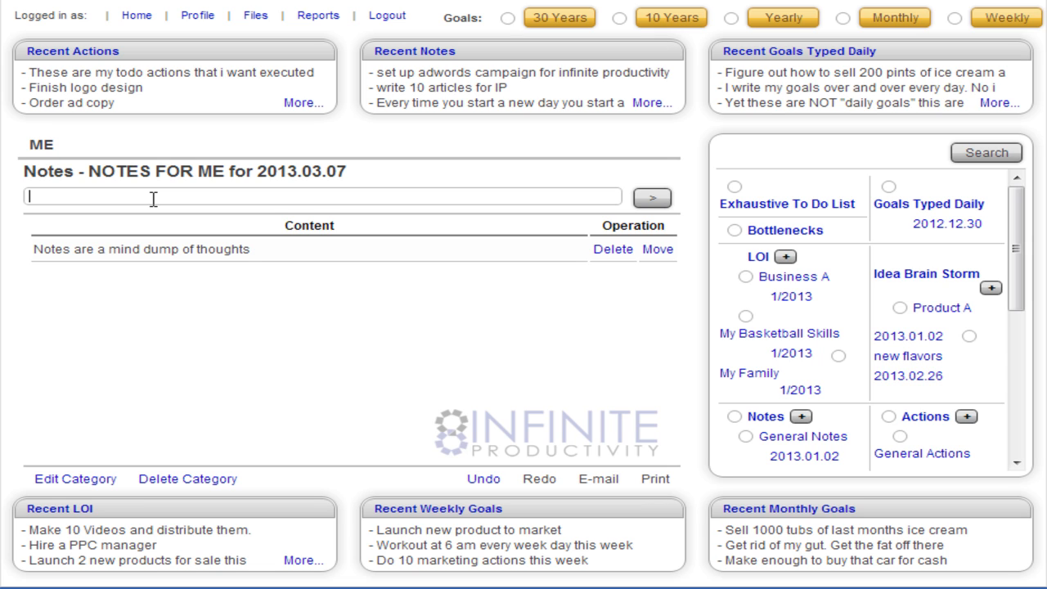
Add two more notes, "a thought" and "a 10 year goal", to the NOTES FOR ME category
{"action": "type", "text": "a thought"}
{"action": "key", "text": "Return"}
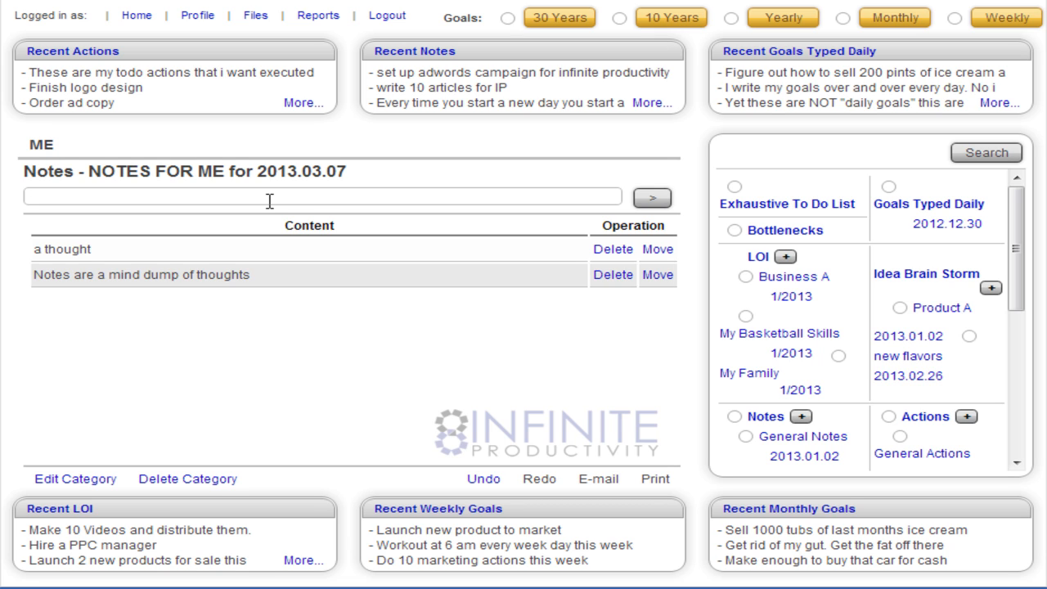
{"action": "type", "text": "a 10 year goal"}
{"action": "key", "text": "Return"}
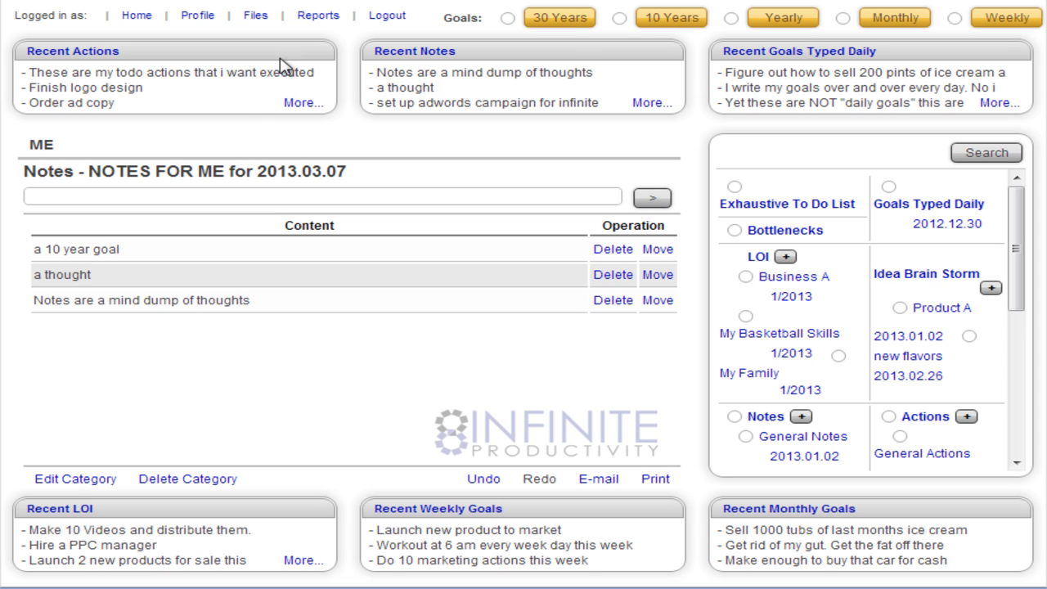
Move the note "a 10 year goal" to the 10 Years goals and open that goal list
{"action": "left_click", "coordinate": [619, 18]}
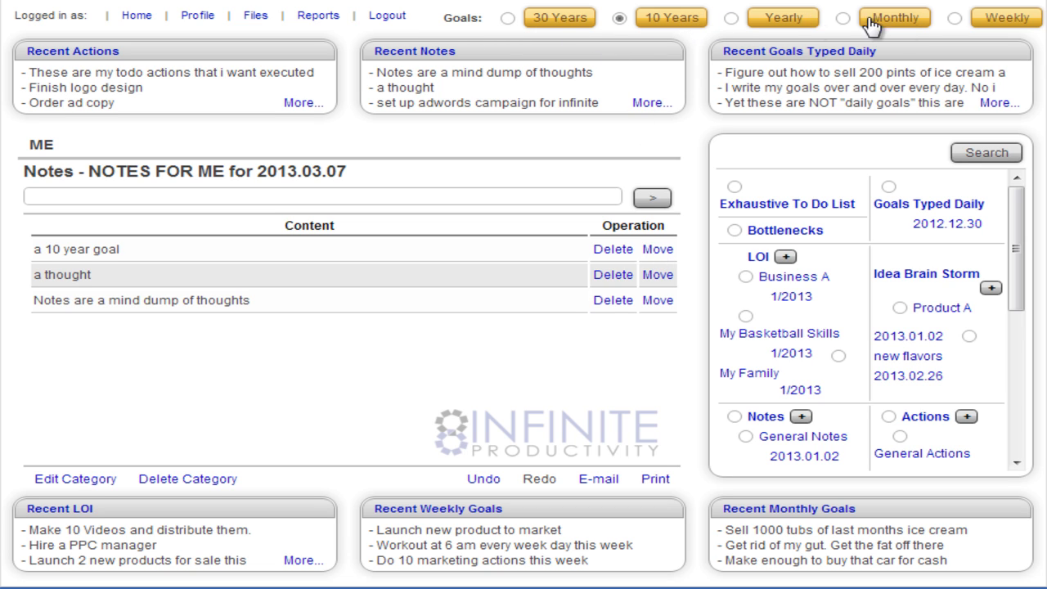
{"action": "left_click", "coordinate": [659, 254]}
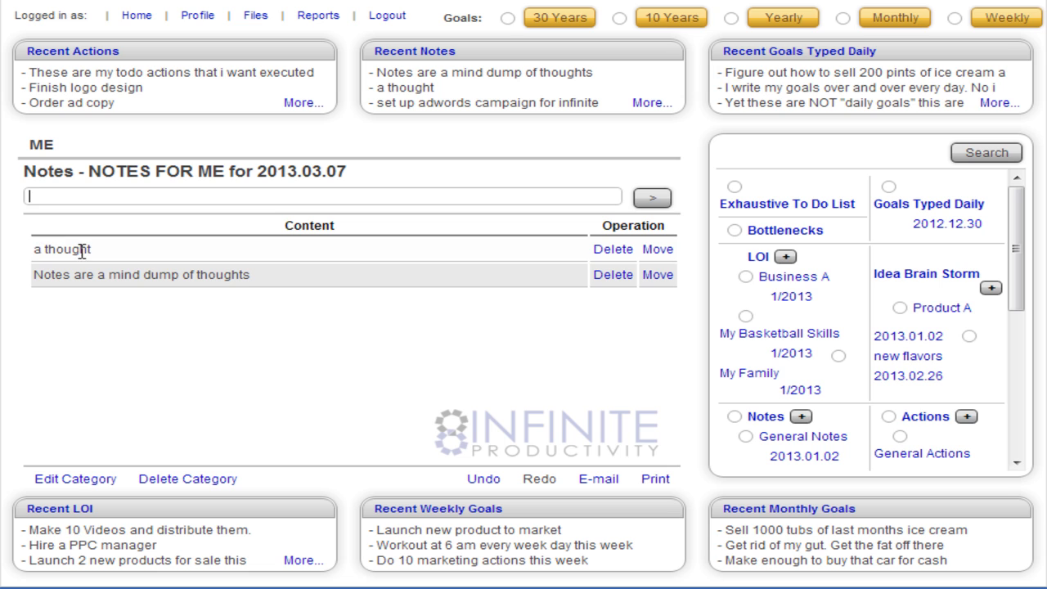
{"action": "left_click", "coordinate": [667, 27]}
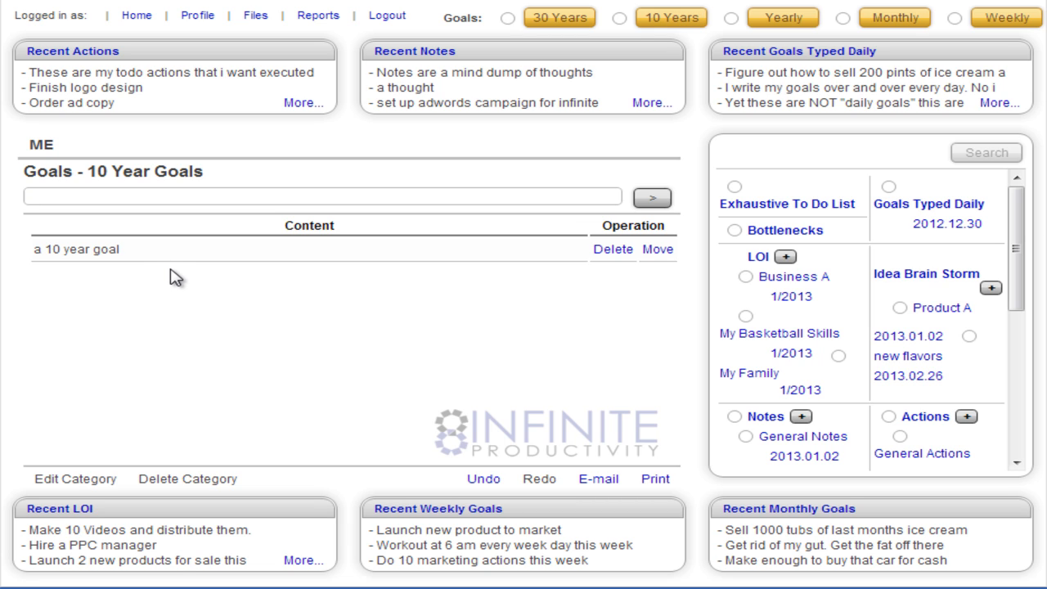
Print the 10 Year Goals list
{"action": "left_click", "coordinate": [651, 481]}
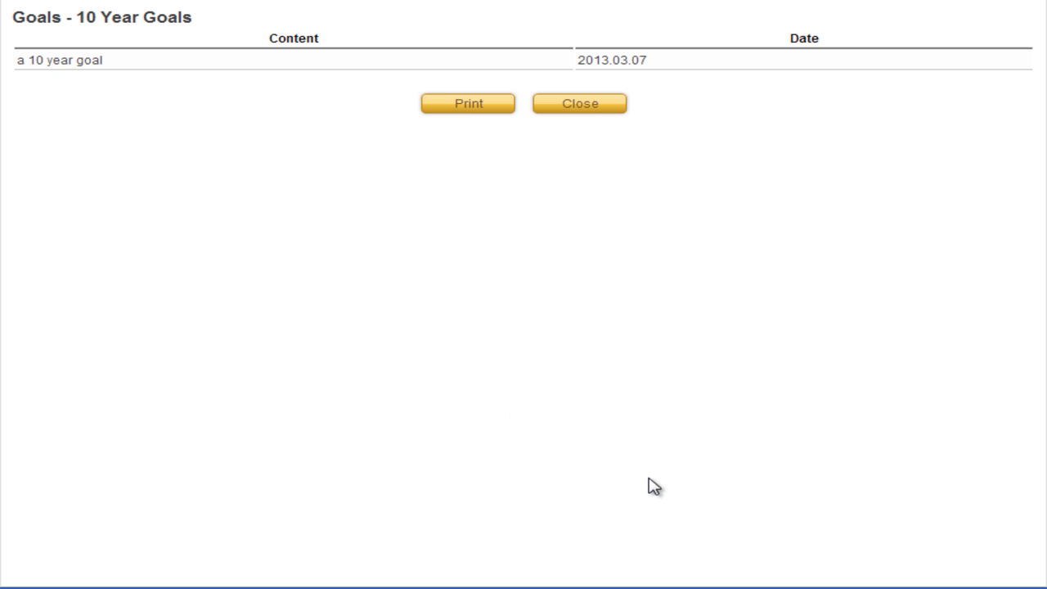
{"action": "left_click", "coordinate": [464, 119]}
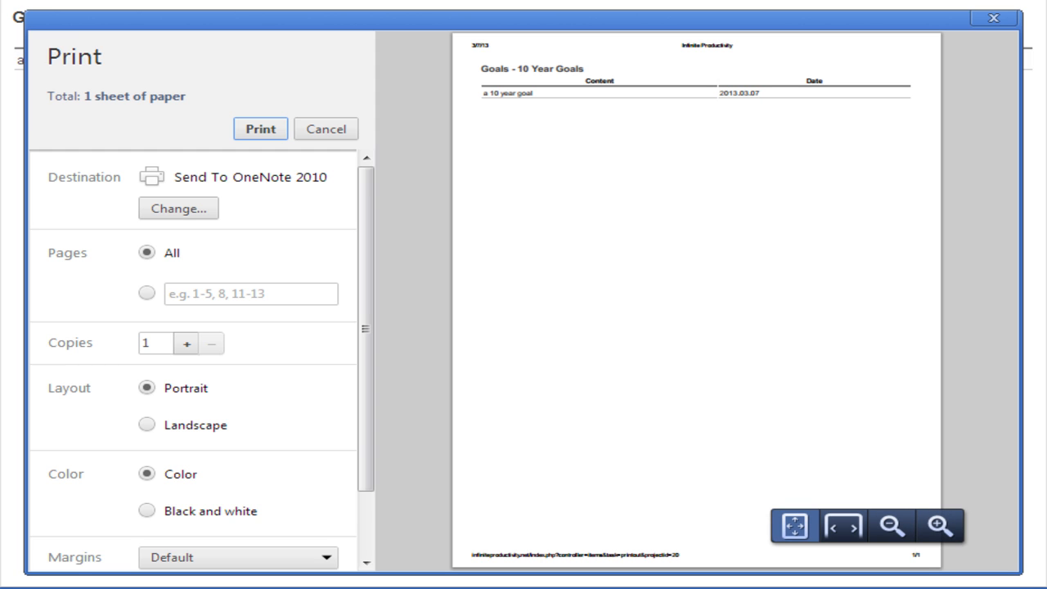
{"action": "left_click", "coordinate": [263, 129]}
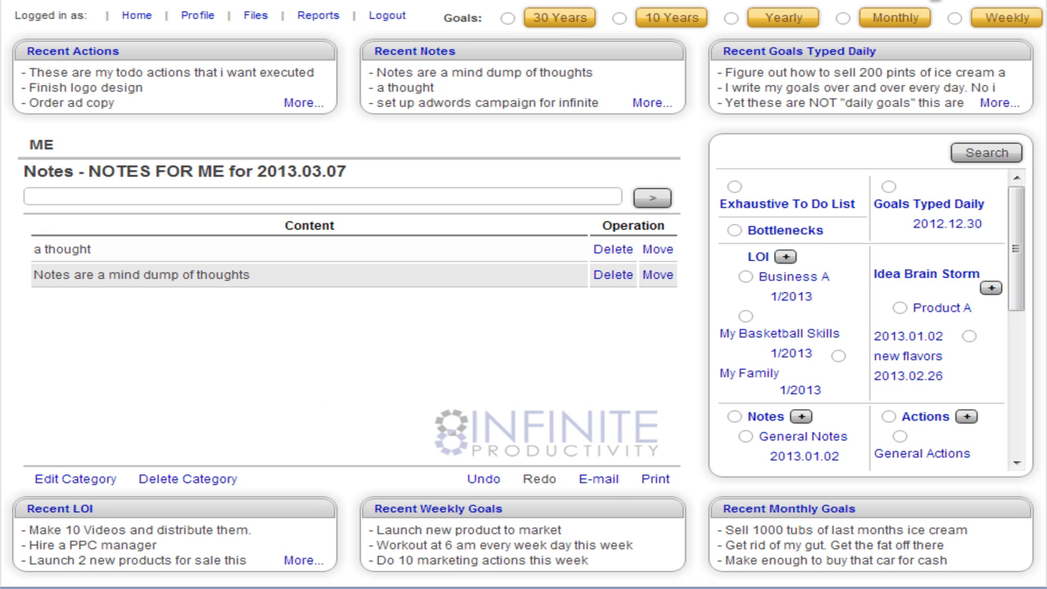
E-mail the NOTES FOR ME entries for 2013.03.07
{"action": "left_click", "coordinate": [599, 481]}
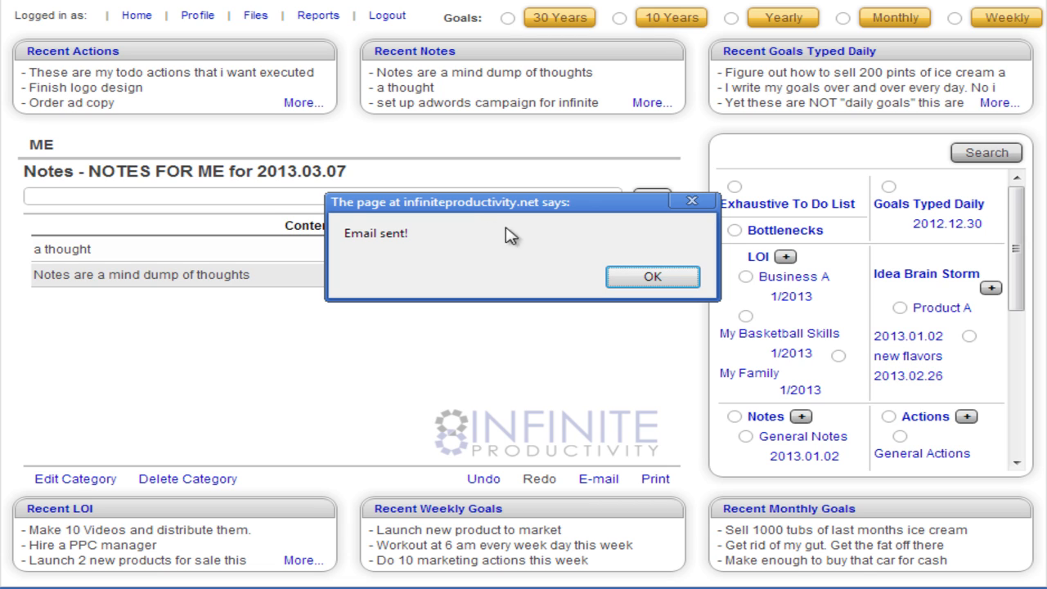
{"action": "left_click", "coordinate": [619, 278]}
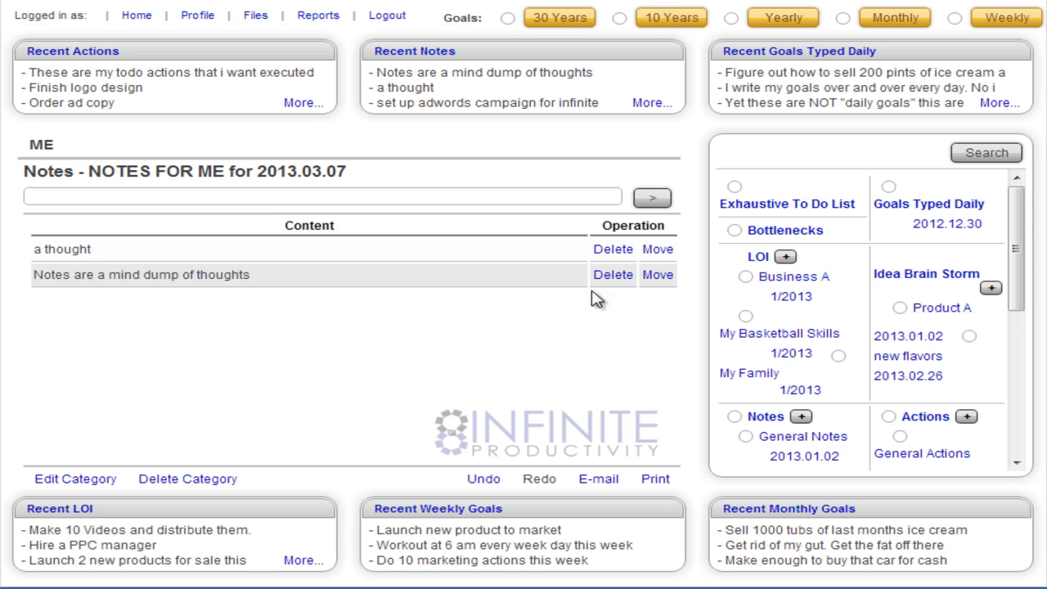
{"action": "left_click", "coordinate": [324, 196]}
{"action": "left_click", "coordinate": [58, 202]}
Expand the Recent Goals Typed Daily, Recent Notes and Recent Actions lists and look through their entries
{"action": "left_click", "coordinate": [1000, 104]}
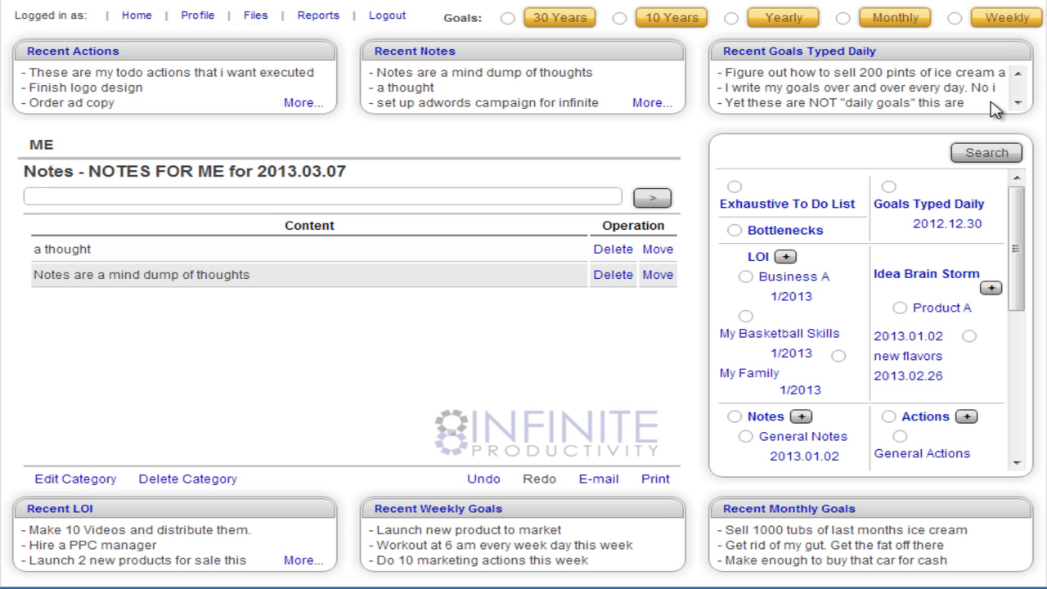
{"action": "scroll", "coordinate": [969, 89], "scroll_direction": "down", "scroll_amount": 2}
{"action": "scroll", "coordinate": [966, 85], "scroll_direction": "up", "scroll_amount": 2}
{"action": "scroll", "coordinate": [803, 87], "scroll_direction": "down", "scroll_amount": 2}
{"action": "scroll", "coordinate": [803, 88], "scroll_direction": "up", "scroll_amount": 1}
{"action": "scroll", "coordinate": [803, 88], "scroll_direction": "down", "scroll_amount": 1}
{"action": "scroll", "coordinate": [803, 88], "scroll_direction": "up", "scroll_amount": 1}
{"action": "scroll", "coordinate": [803, 88], "scroll_direction": "down", "scroll_amount": 1}
{"action": "scroll", "coordinate": [802, 88], "scroll_direction": "up", "scroll_amount": 1}
{"action": "scroll", "coordinate": [802, 88], "scroll_direction": "down", "scroll_amount": 1}
{"action": "scroll", "coordinate": [802, 89], "scroll_direction": "up", "scroll_amount": 1}
{"action": "scroll", "coordinate": [802, 88], "scroll_direction": "down", "scroll_amount": 1}
{"action": "scroll", "coordinate": [802, 89], "scroll_direction": "up", "scroll_amount": 1}
{"action": "scroll", "coordinate": [802, 89], "scroll_direction": "down", "scroll_amount": 1}
{"action": "scroll", "coordinate": [802, 90], "scroll_direction": "up", "scroll_amount": 1}
{"action": "left_click", "coordinate": [650, 104]}
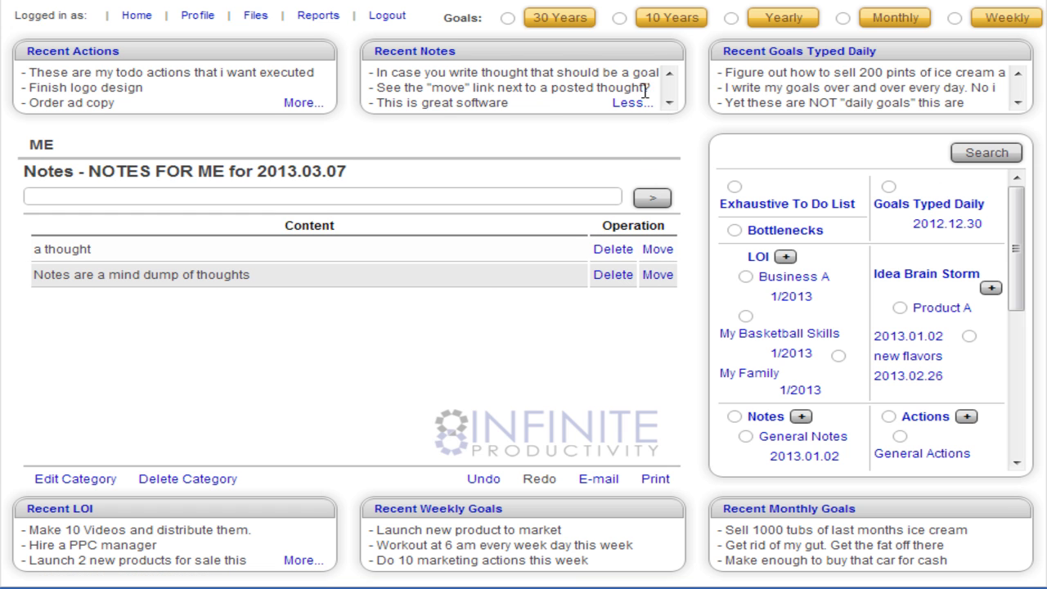
{"action": "left_click", "coordinate": [302, 103]}
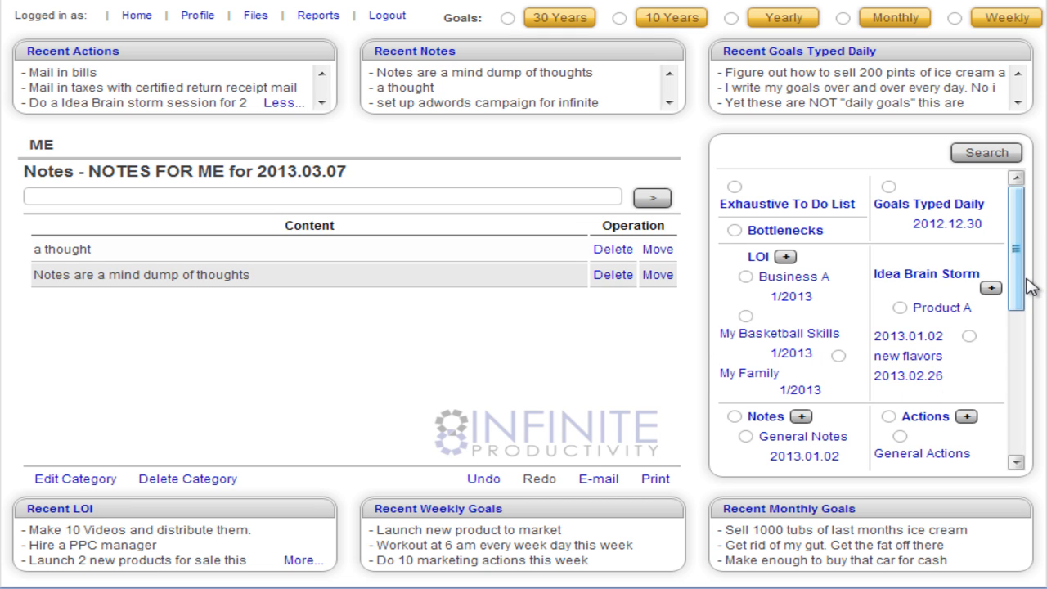
Add a Question Query category named "Relationships"
{"action": "left_click_drag", "start_coordinate": [1018, 287], "coordinate": [1013, 365]}
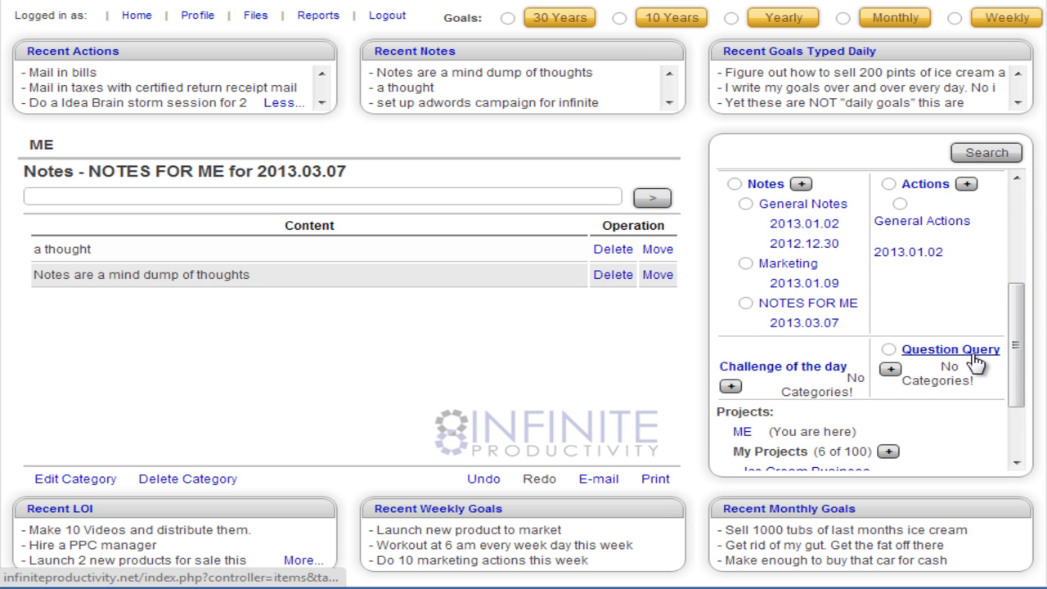
{"action": "mouse_move", "coordinate": [1014, 351]}
{"action": "left_mouse_down"}
{"action": "mouse_move", "coordinate": [1014, 270]}
{"action": "mouse_move", "coordinate": [1013, 352]}
{"action": "left_mouse_up"}
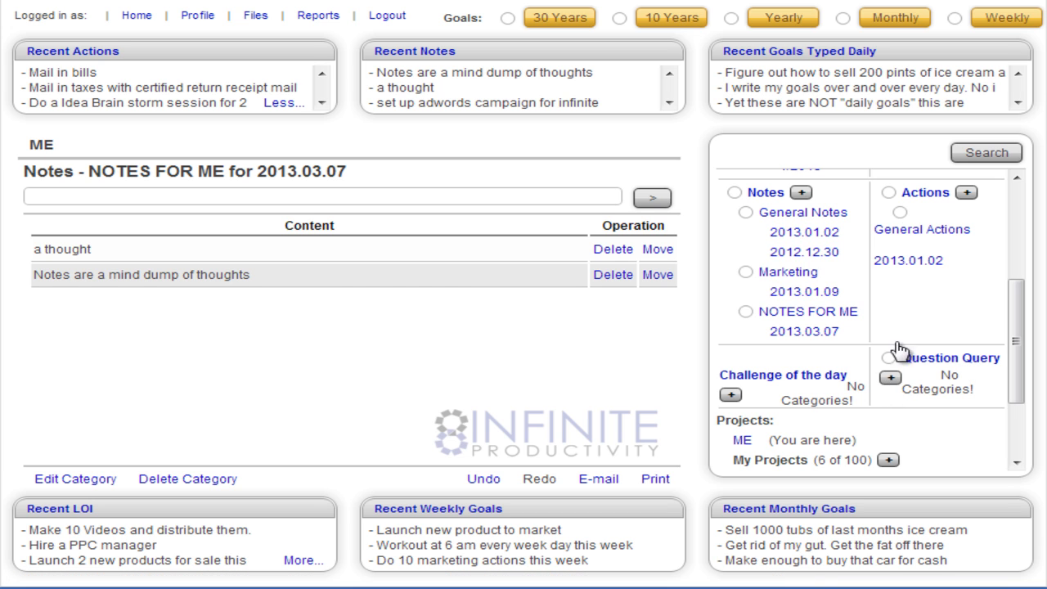
{"action": "left_click", "coordinate": [890, 378]}
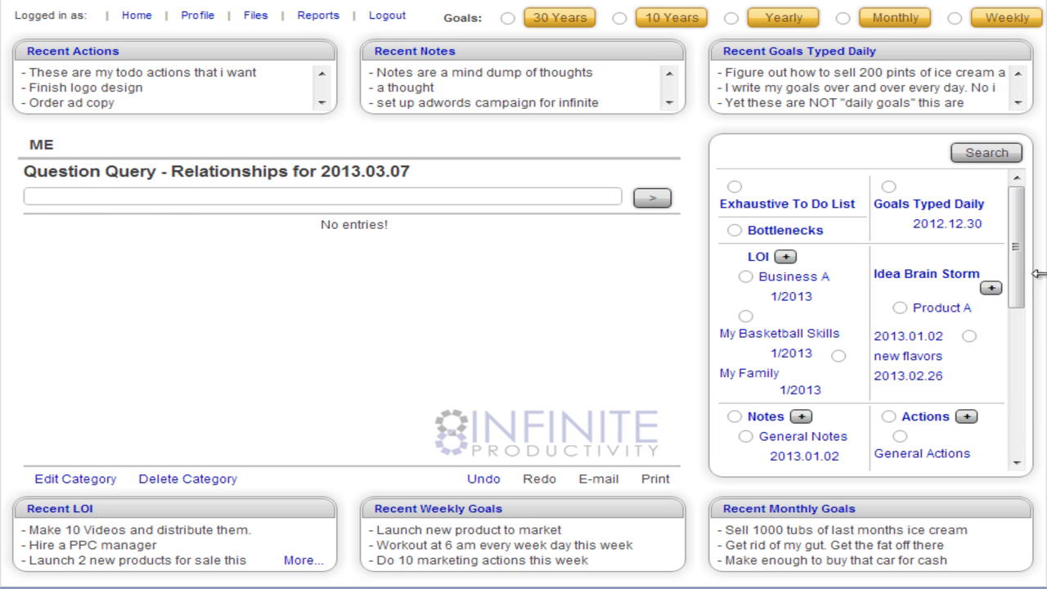
Add the question "What's holding me back from having the relationship i want?" to the Relationships category
{"action": "left_click_drag", "start_coordinate": [1019, 276], "coordinate": [1025, 423]}
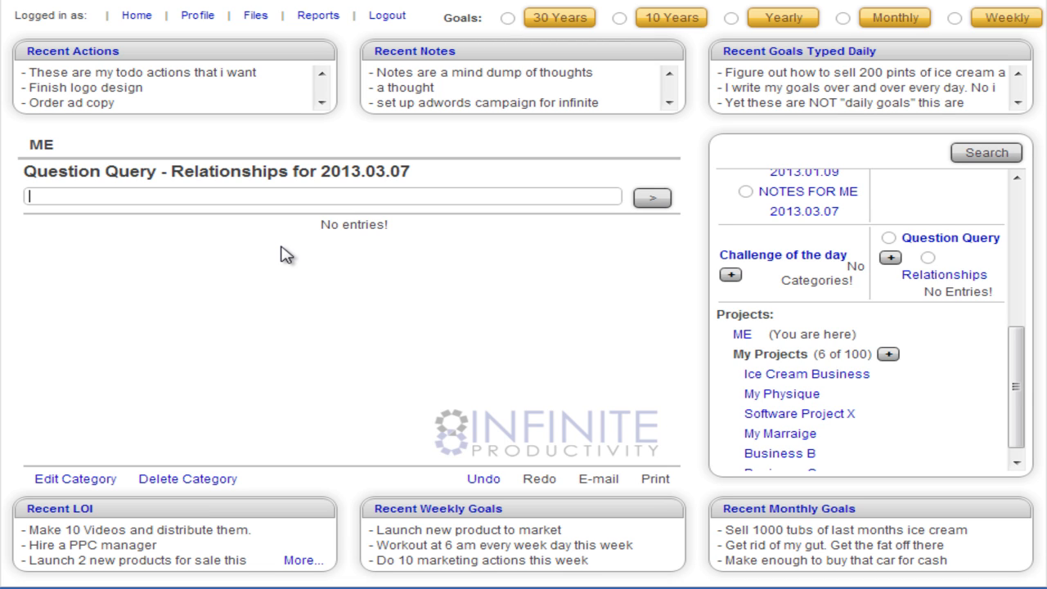
{"action": "type", "text": "What's h"}
{"action": "key", "text": "BackSpace"}
{"action": "key", "text": "BackSpace"}
{"action": "type", "text": "'s holod"}
{"action": "key", "text": "BackSpace"}
{"action": "key", "text": "BackSpace"}
{"action": "type", "text": "dling me"}
{"action": "key", "text": "BackSpace"}
{"action": "key", "text": "BackSpace"}
{"action": "key", "text": "BackSpace"}
{"action": "key", "text": "BackSpace"}
{"action": "key", "text": "BackSpace"}
{"action": "key", "text": "BackSpace"}
{"action": "key", "text": "BackSpace"}
{"action": "key", "text": "BackSpace"}
{"action": "type", "text": "ding me back from having the relationship i want?"}
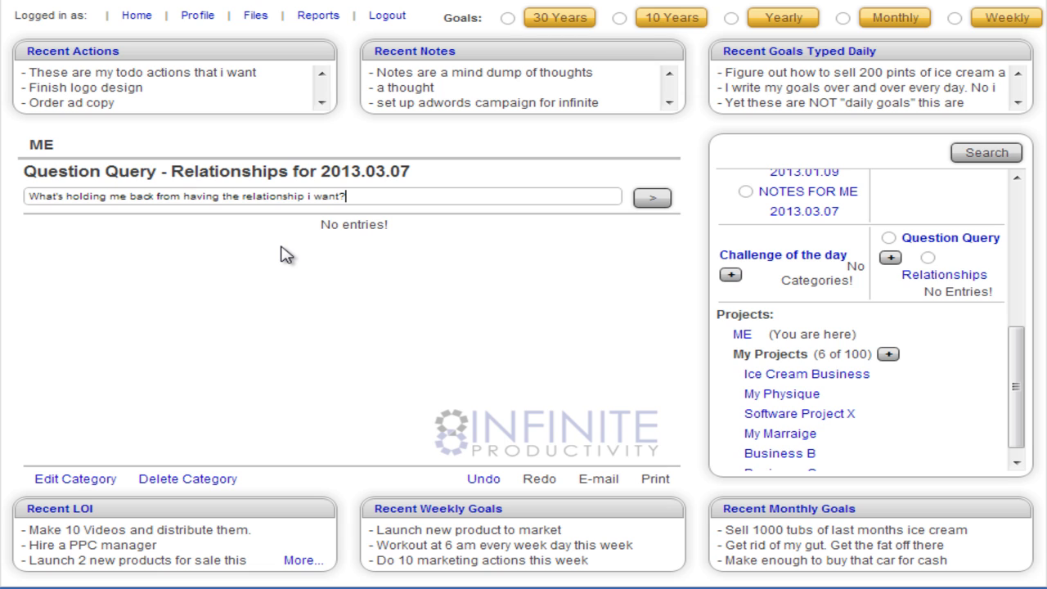
{"action": "key", "text": "Return"}
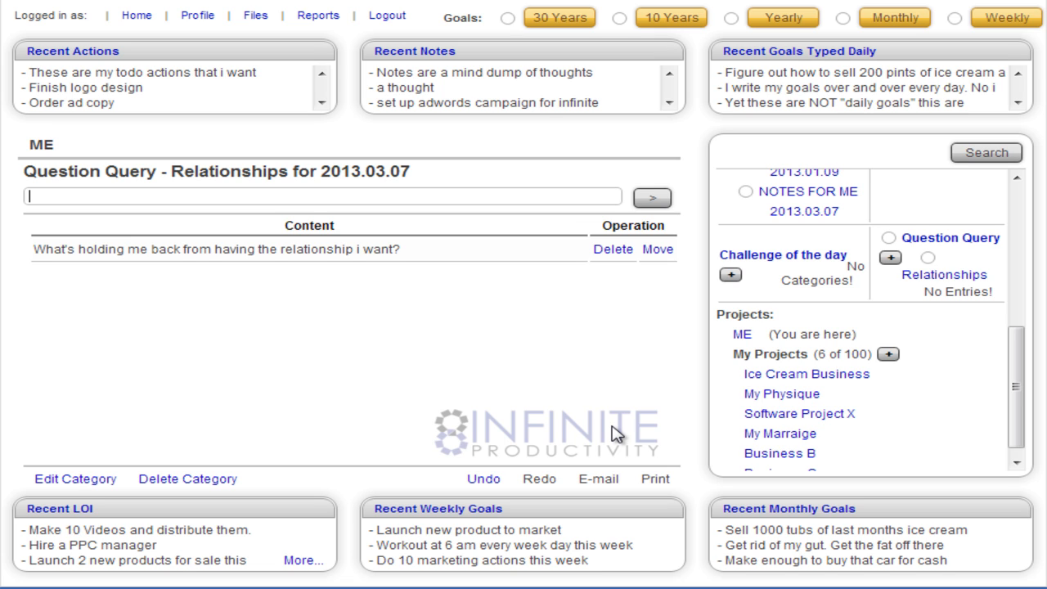
Add the question "What makes a guy become like that?" to the Relationships category
{"action": "type", "text": "What makes a guy become like that"}
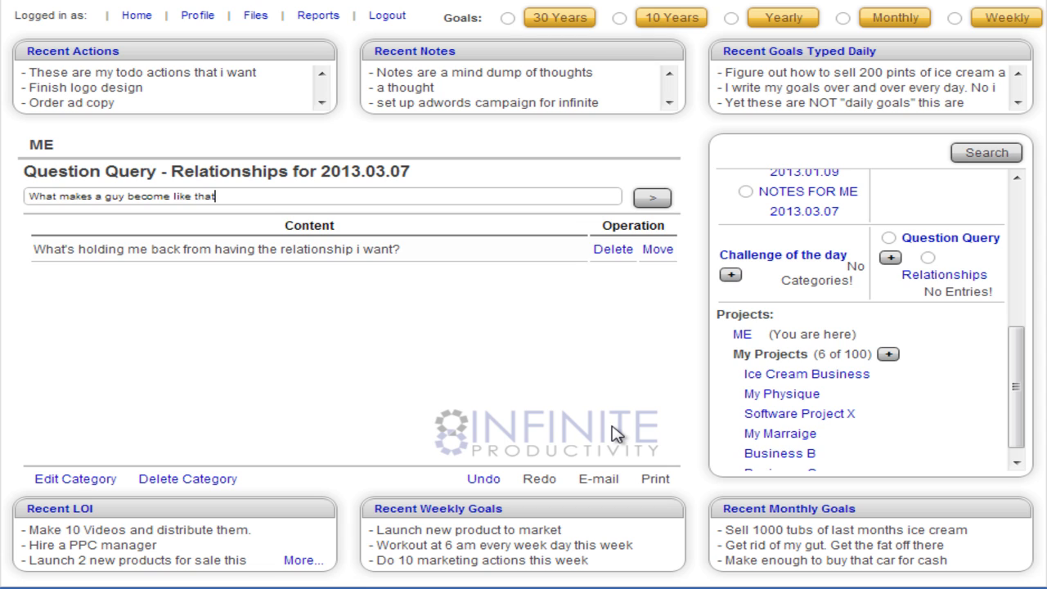
{"action": "type", "text": "?"}
{"action": "key", "text": "Return"}
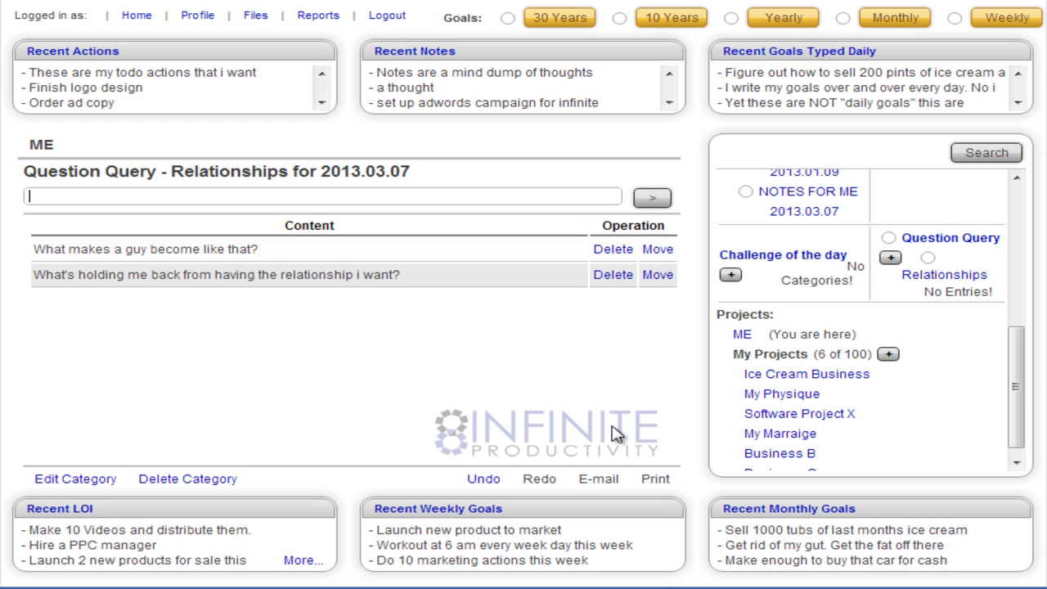
Add the question "Will it help if i lose weight and get a SI swimsuit model body?" to the Relationships category
{"action": "type", "text": "Will it help if i lose weig"}
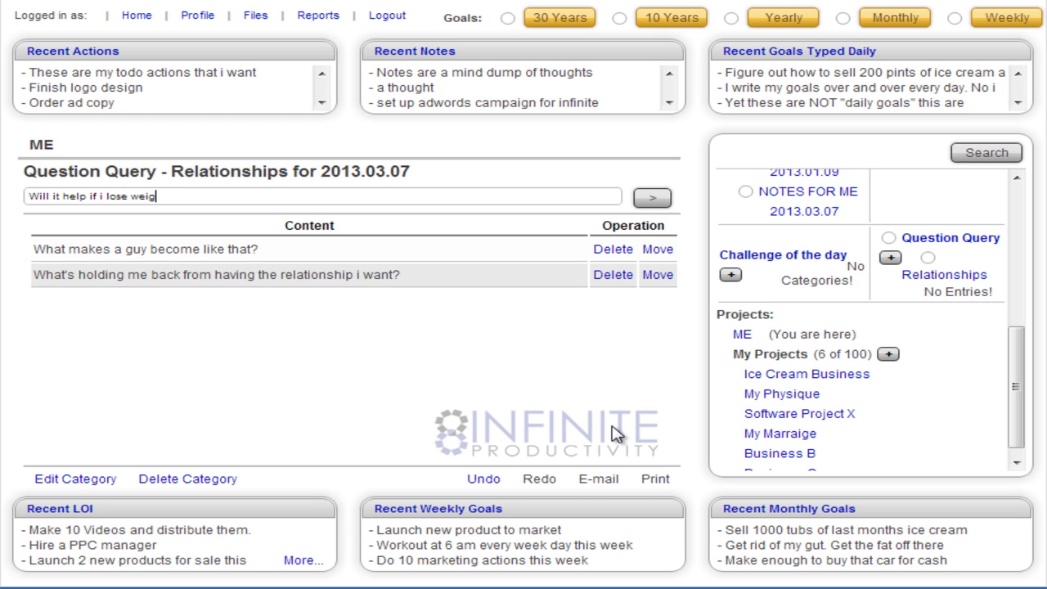
{"action": "type", "text": "ht and get a"}
{"action": "type", "text": "s"}
{"action": "key", "text": "BackSpace"}
{"action": "type", "text": "SI swimsu"}
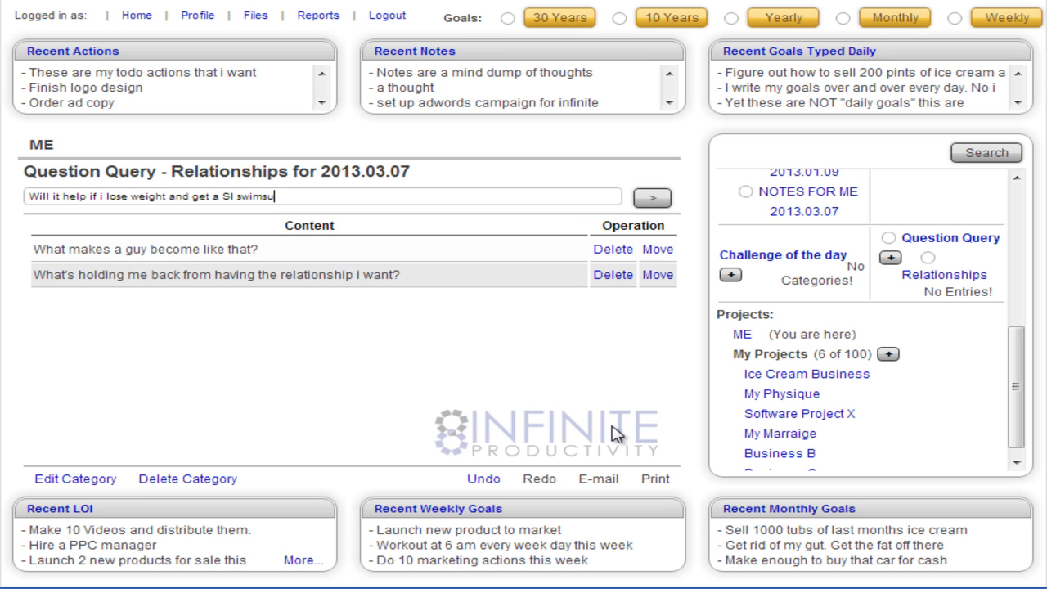
{"action": "type", "text": "it model body?"}
{"action": "key", "text": "Return"}
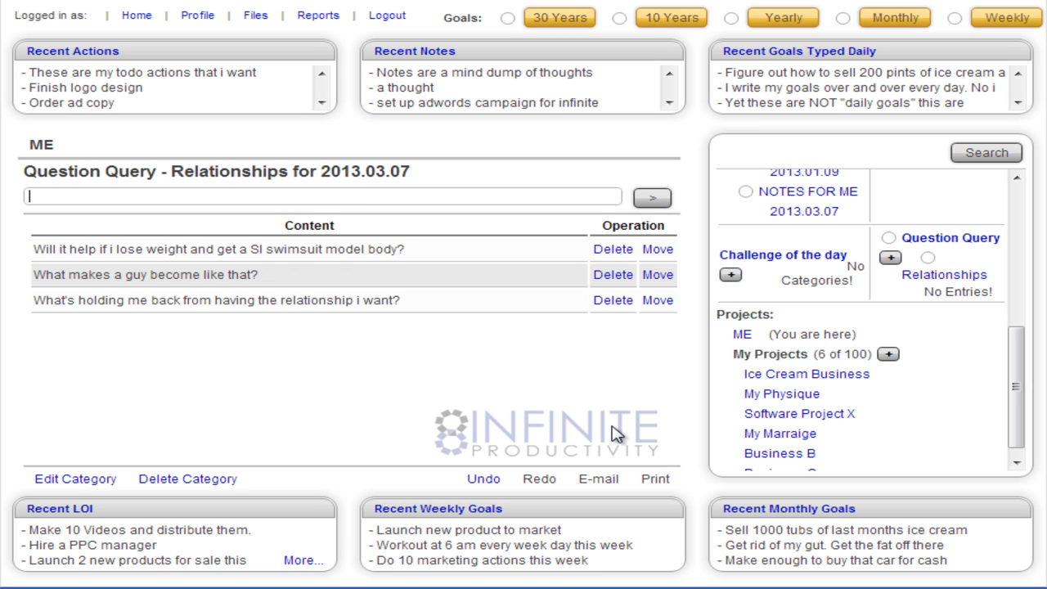
Add the question "How can get that done? Diet ? Gym? Trainer ? Books?" to the Relationships category
{"action": "type", "text": "How can get that don"}
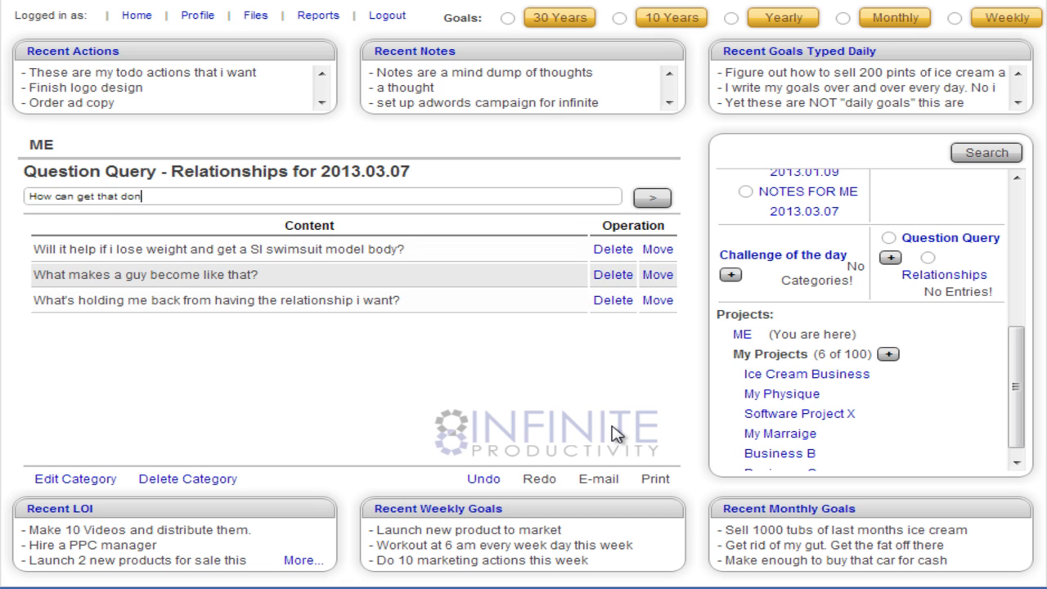
{"action": "type", "text": "e?  Diet ? Gyme?"}
{"action": "key", "text": "BackSpace"}
{"action": "key", "text": "BackSpace"}
{"action": "type", "text": "?  Trainer "}
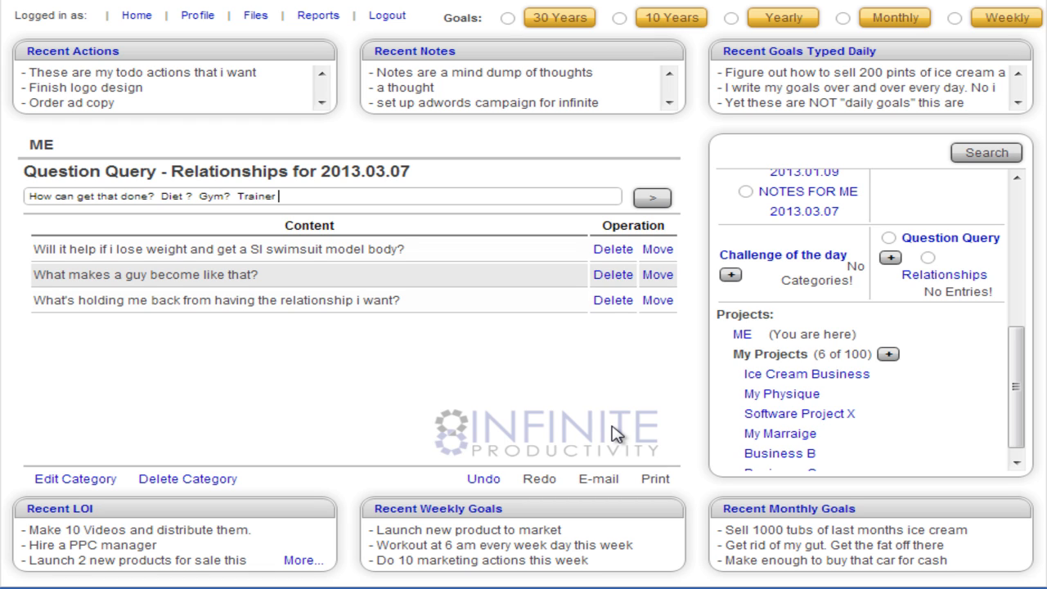
{"action": "type", "text": "?  Books?"}
{"action": "key", "text": "Return"}
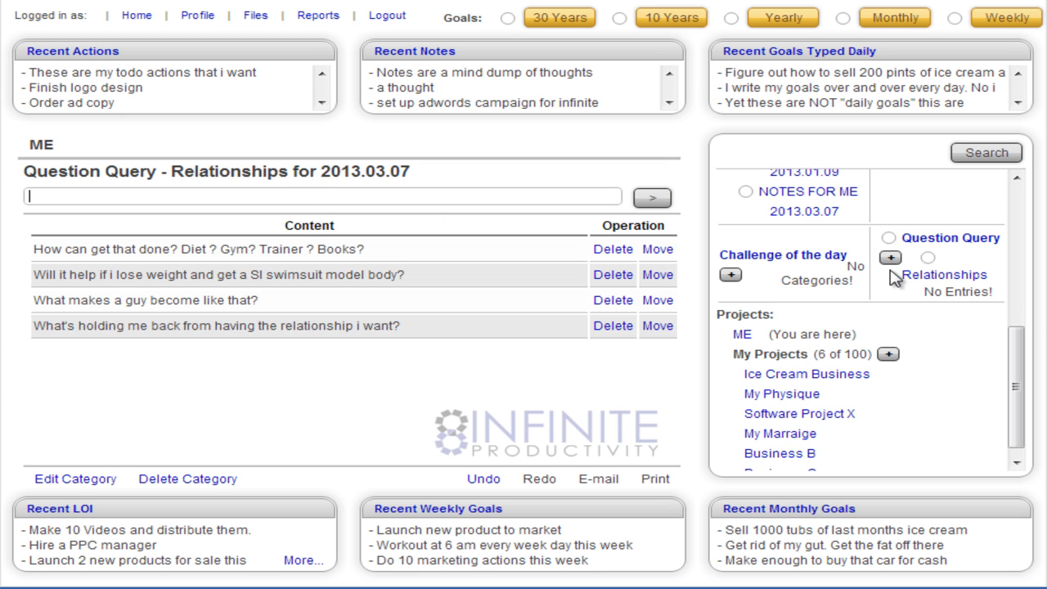
Open the general Notes list in a new browser tab and switch to it
{"action": "left_click_drag", "start_coordinate": [1021, 391], "coordinate": [1020, 290]}
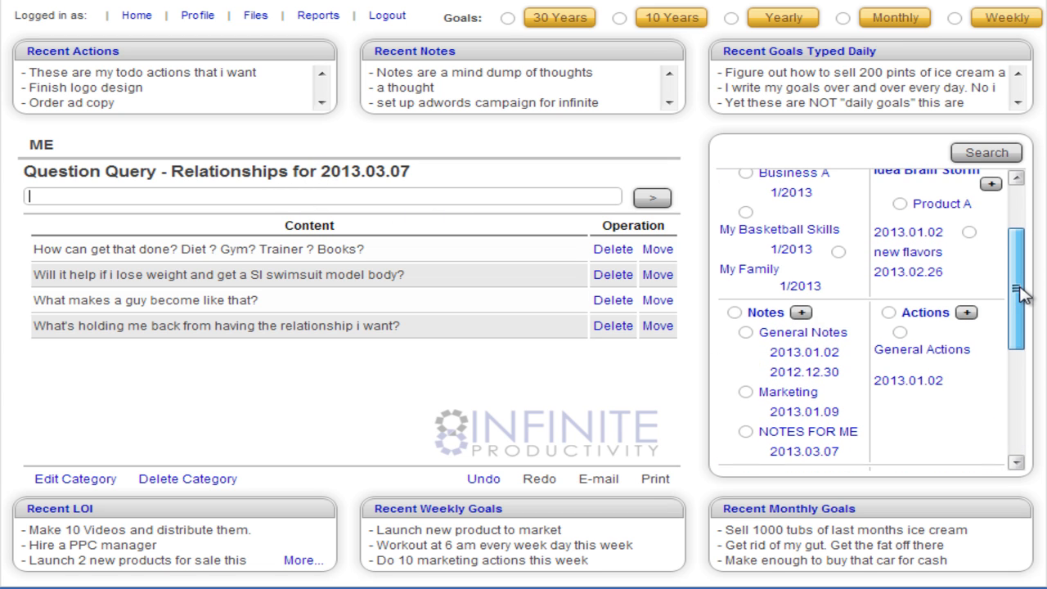
{"action": "right_click", "coordinate": [767, 318]}
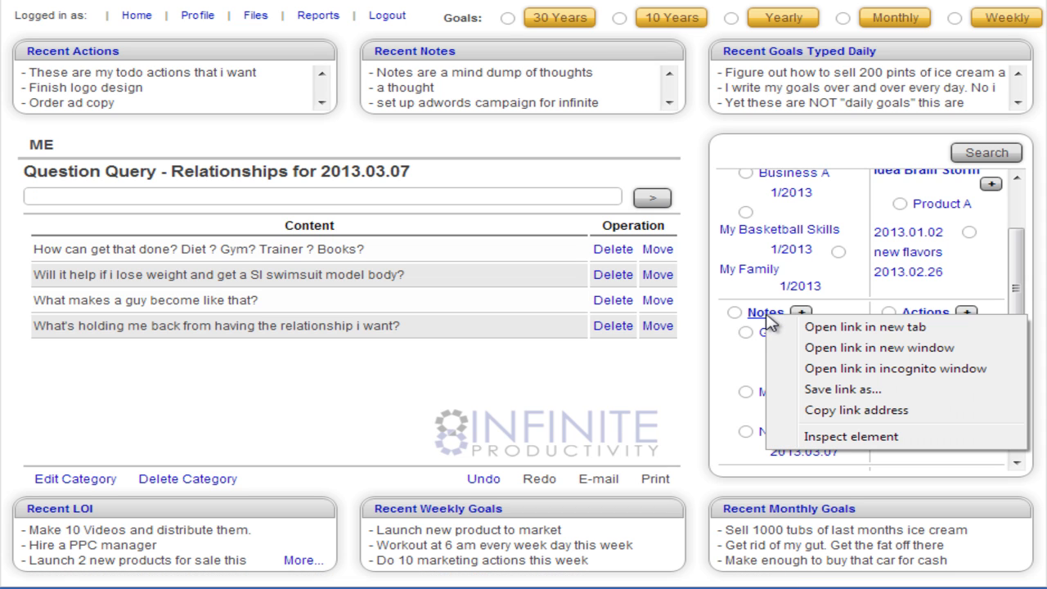
{"action": "left_click", "coordinate": [820, 329]}
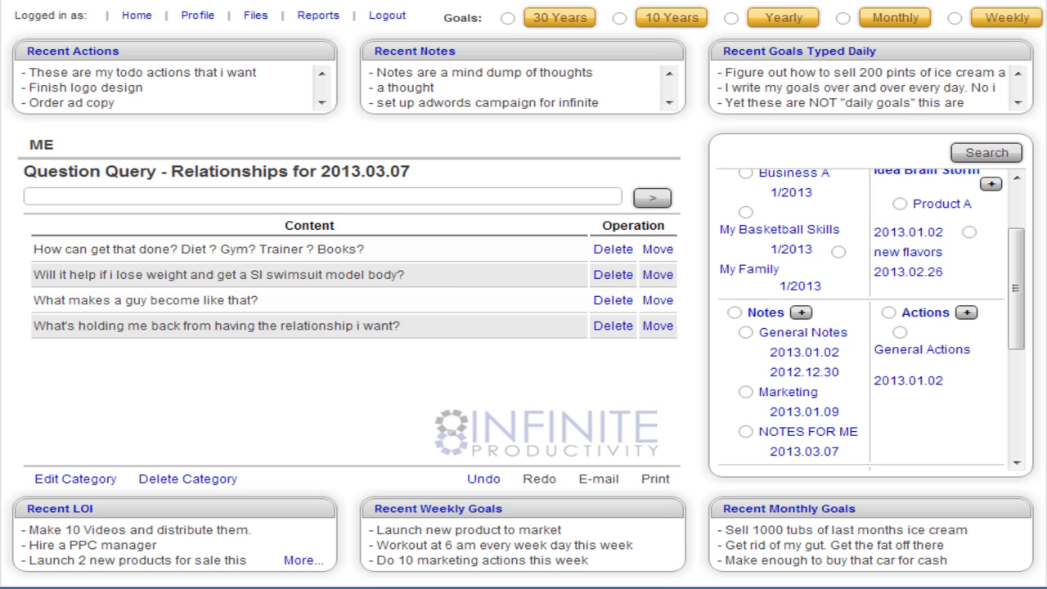
{"action": "key", "text": "ctrl+Tab"}
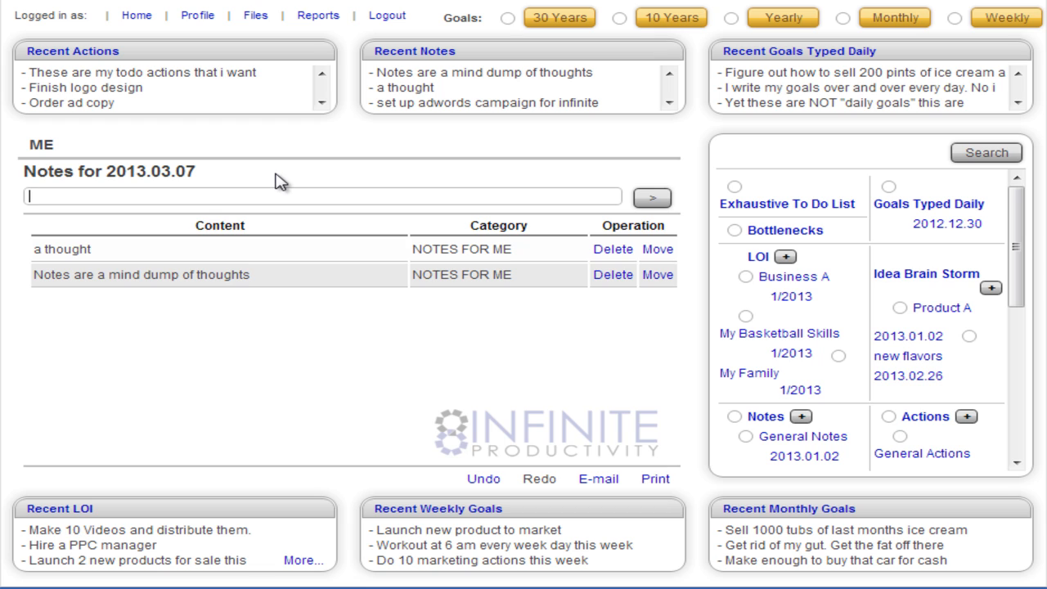
Add the note "$10k a day how? how many products do i need to sell? at what price?" to Notes
{"action": "type", "text": "$10k a day how?  how many products do i need to saell"}
{"action": "key", "text": "BackSpace"}
{"action": "key", "text": "BackSpace"}
{"action": "key", "text": "BackSpace"}
{"action": "key", "text": "BackSpace"}
{"action": "type", "text": "ell?  at what price?"}
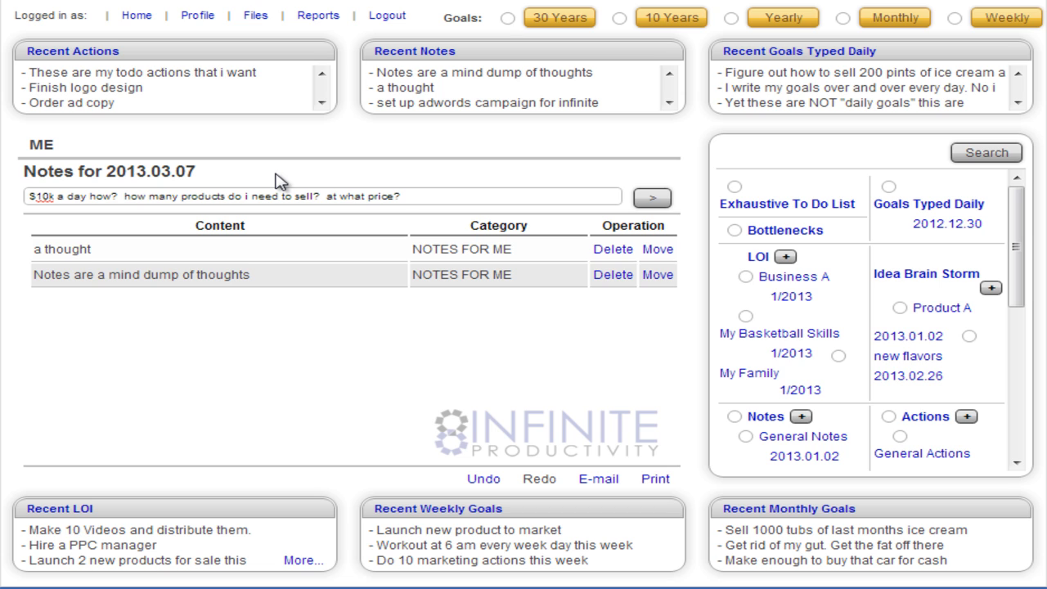
{"action": "key", "text": "Return"}
Create a Notes category named "10k A DAY" and open it
{"action": "type", "text": "Con"}
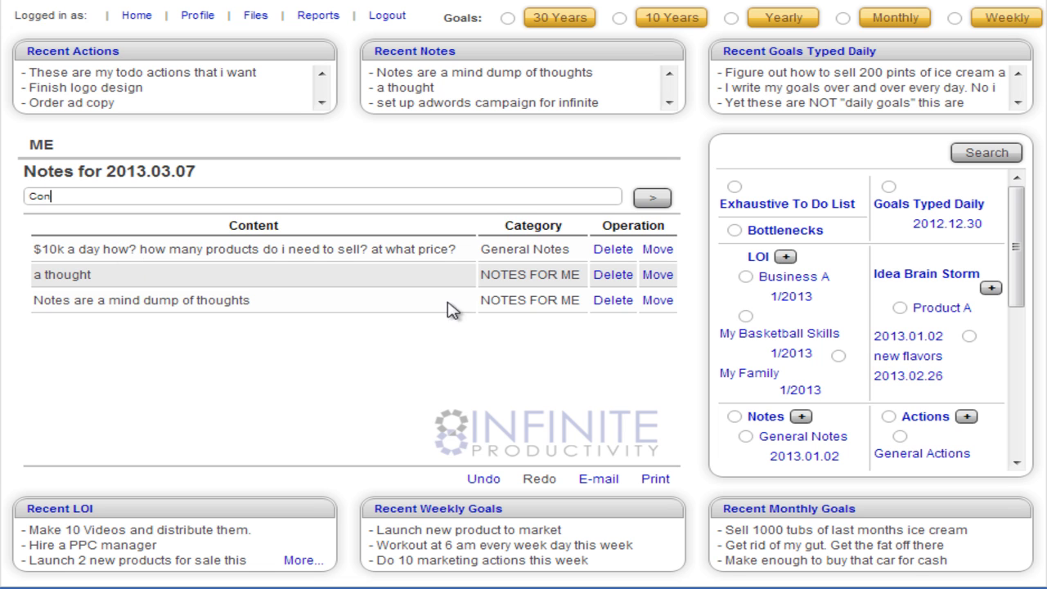
{"action": "left_click_drag", "start_coordinate": [1015, 284], "coordinate": [1019, 355]}
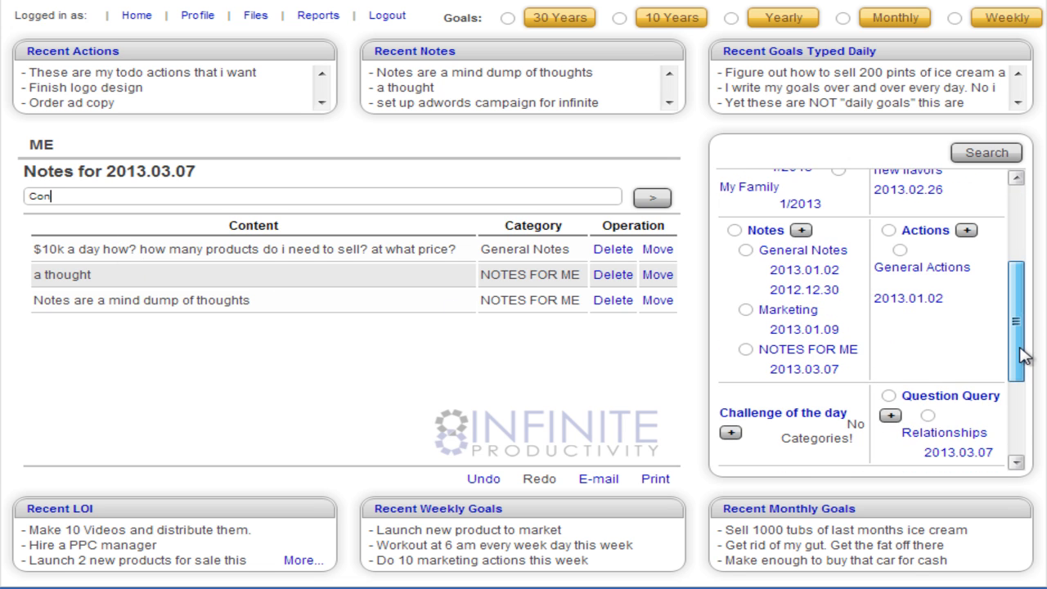
{"action": "left_click", "coordinate": [798, 232]}
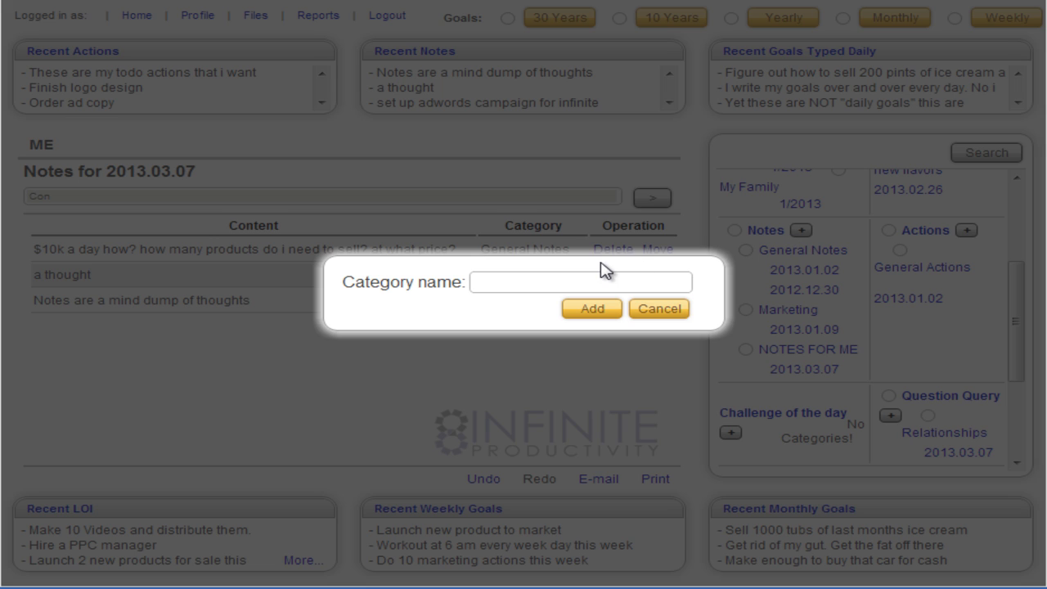
{"action": "type", "text": "10k  AD"}
{"action": "key", "text": "BackSpace"}
{"action": "type", "text": "DAY"}
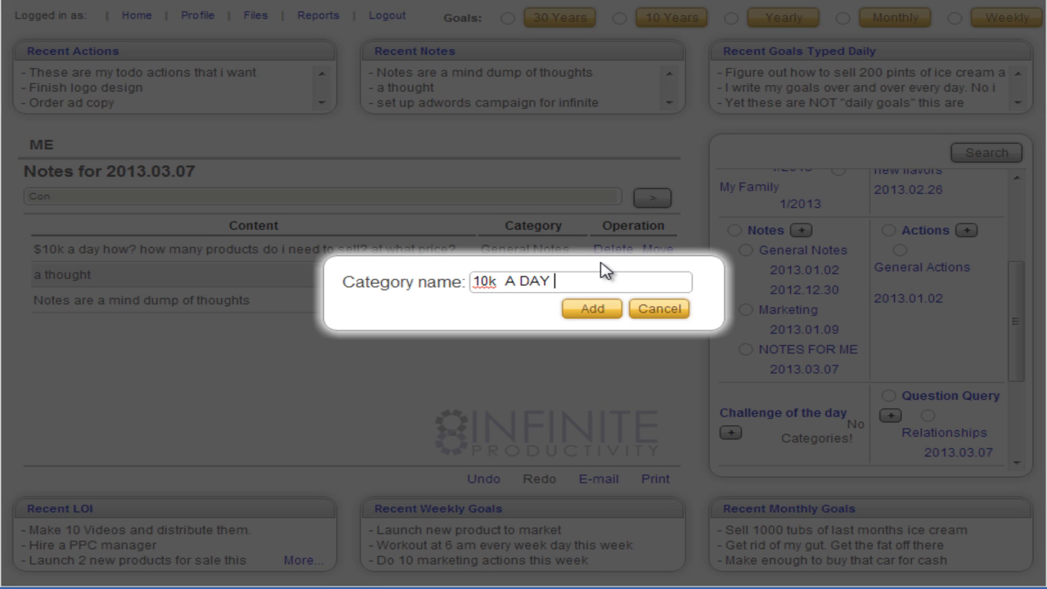
{"action": "key", "text": "Return"}
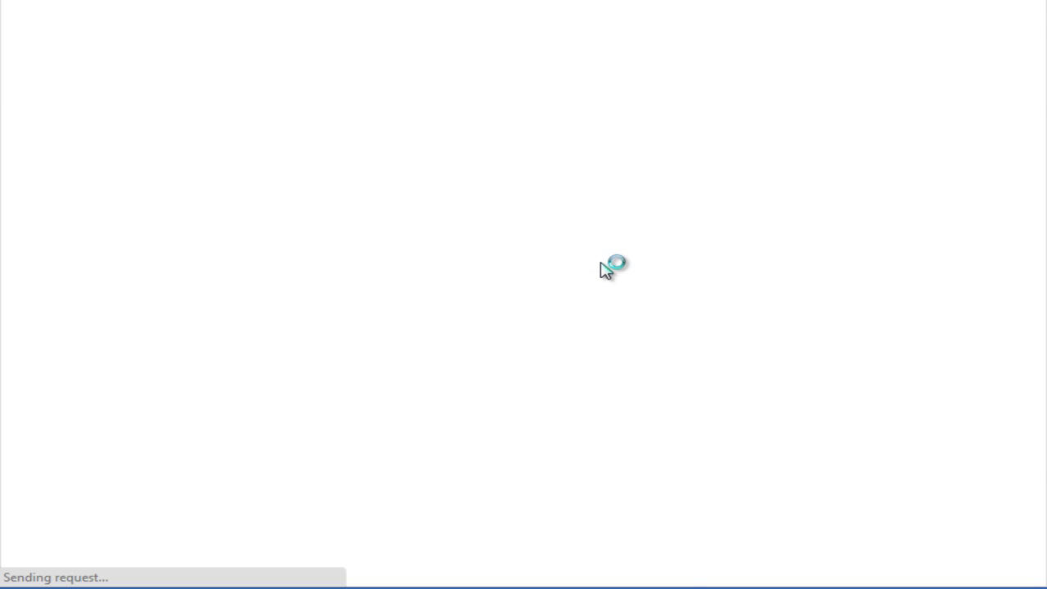
{"action": "scroll", "coordinate": [827, 381], "scroll_direction": "down", "scroll_amount": 3}
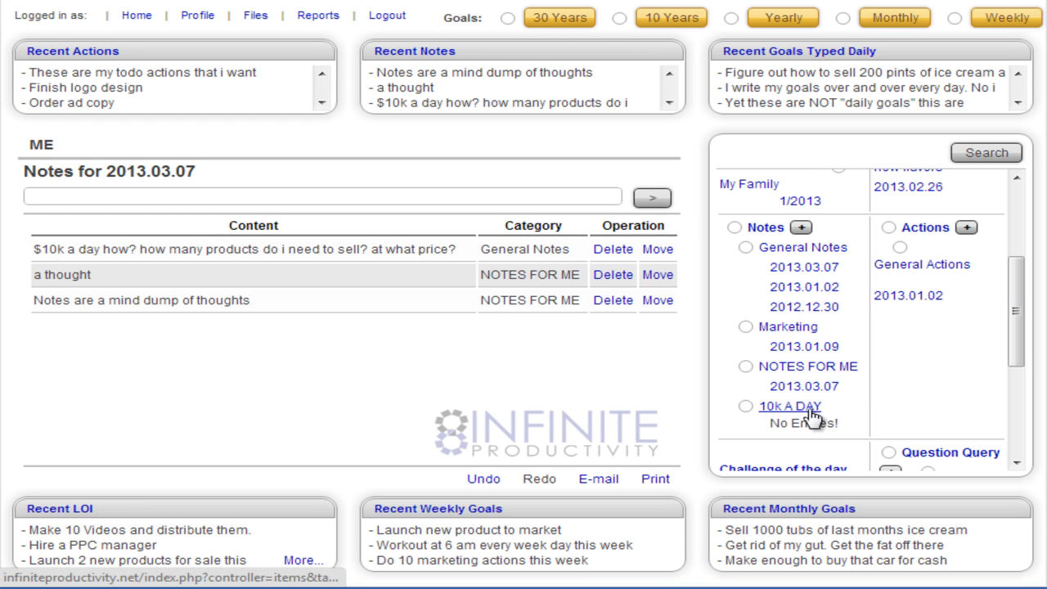
{"action": "left_click", "coordinate": [797, 409]}
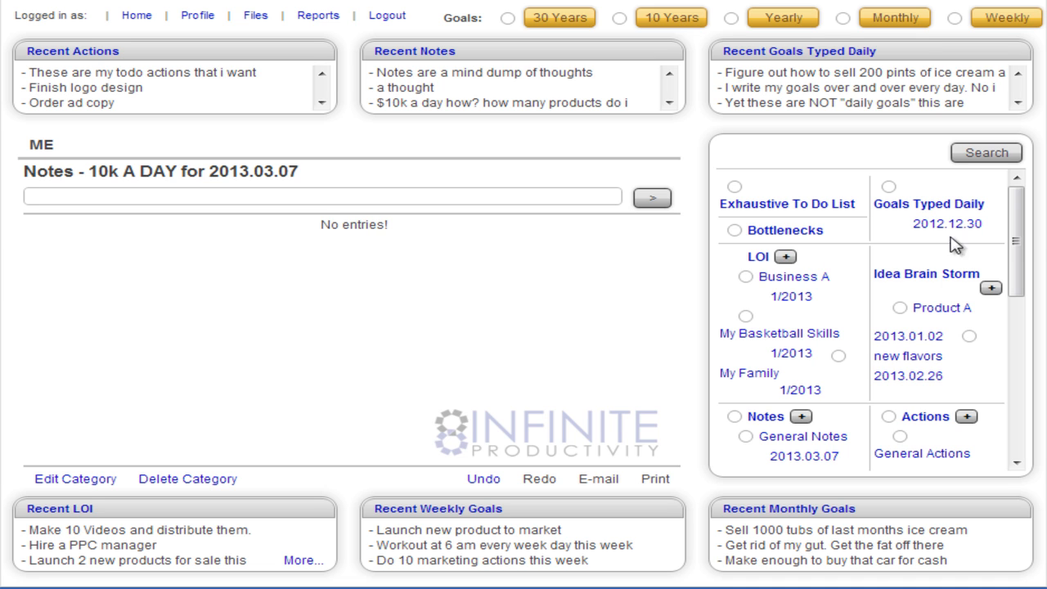
Add a Challenge of the day category named "ME"
{"action": "left_click_drag", "start_coordinate": [1019, 240], "coordinate": [1015, 356]}
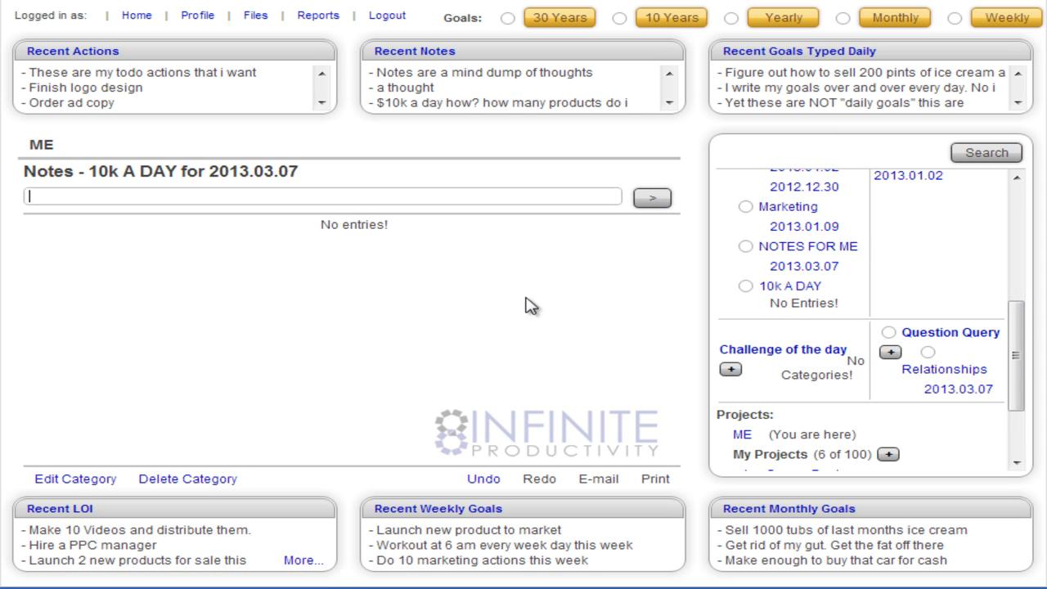
{"action": "left_click_drag", "start_coordinate": [1022, 381], "coordinate": [1025, 400]}
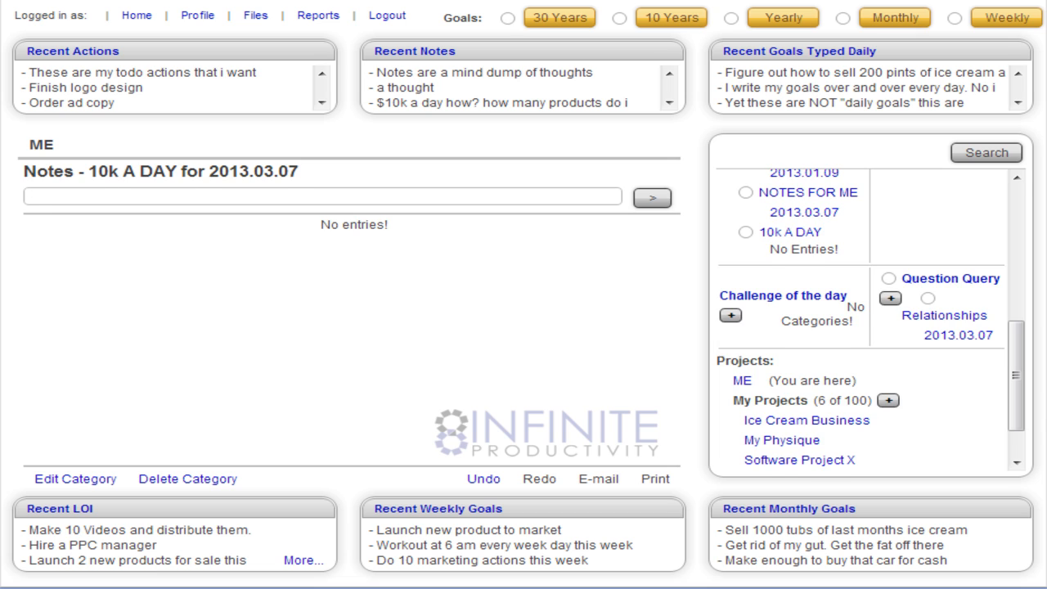
{"action": "left_click", "coordinate": [730, 315]}
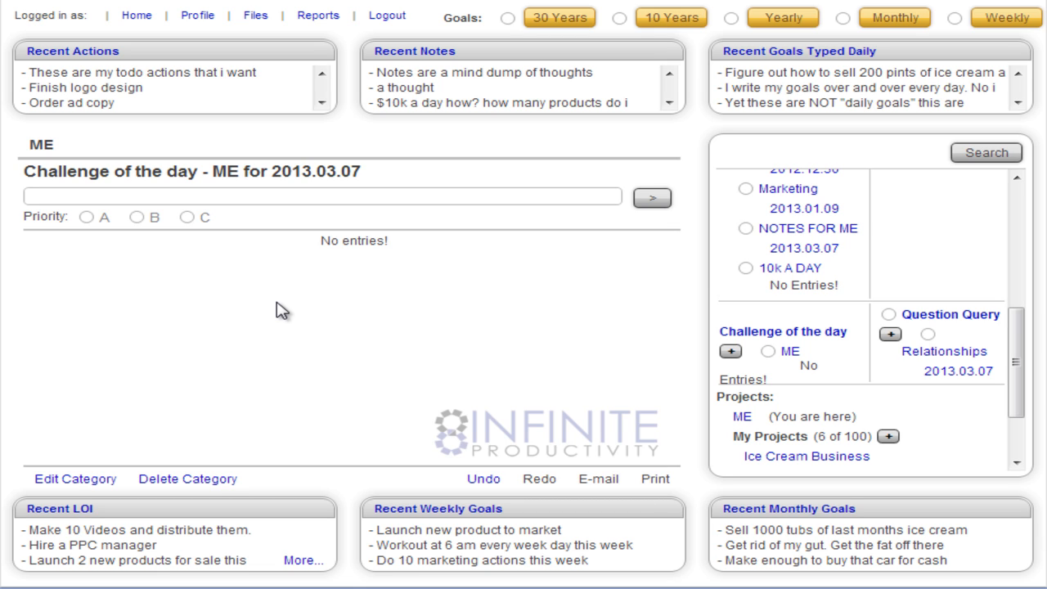
Add the priority A challenge "Do a brain storm session on how to make $10k a day" to the ME category
{"action": "left_click", "coordinate": [227, 197]}
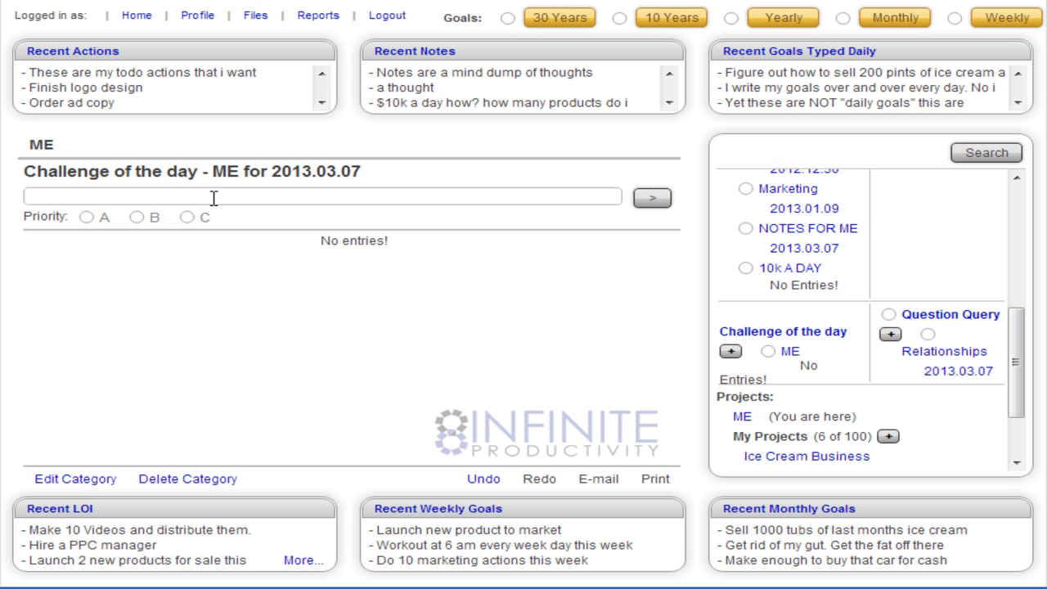
{"action": "left_click", "coordinate": [87, 217]}
{"action": "type", "text": "Do a brain storm session on how to make "}
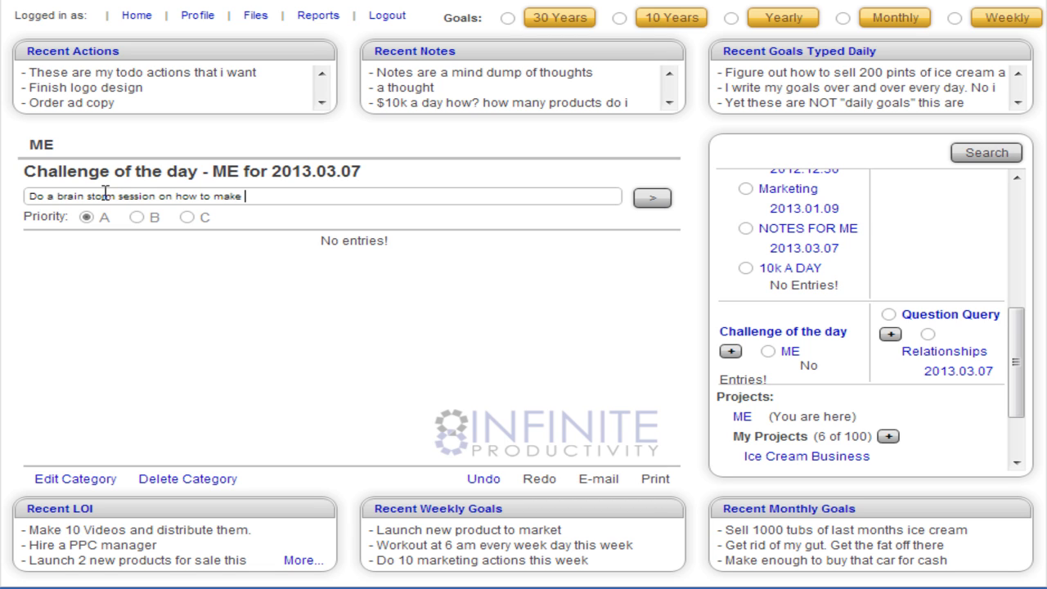
{"action": "type", "text": "$10k a day"}
{"action": "key", "text": "Return"}
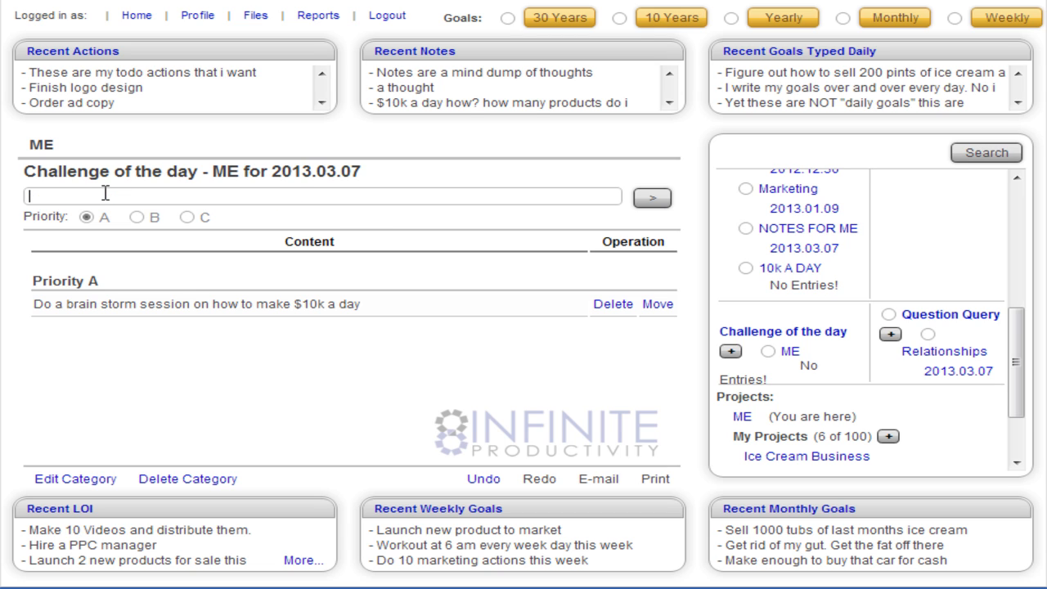
Add the priority B challenge "DO an hour of cardio" to the ME category
{"action": "left_click", "coordinate": [138, 218]}
{"action": "type", "text": "DO an hour of cardi"}
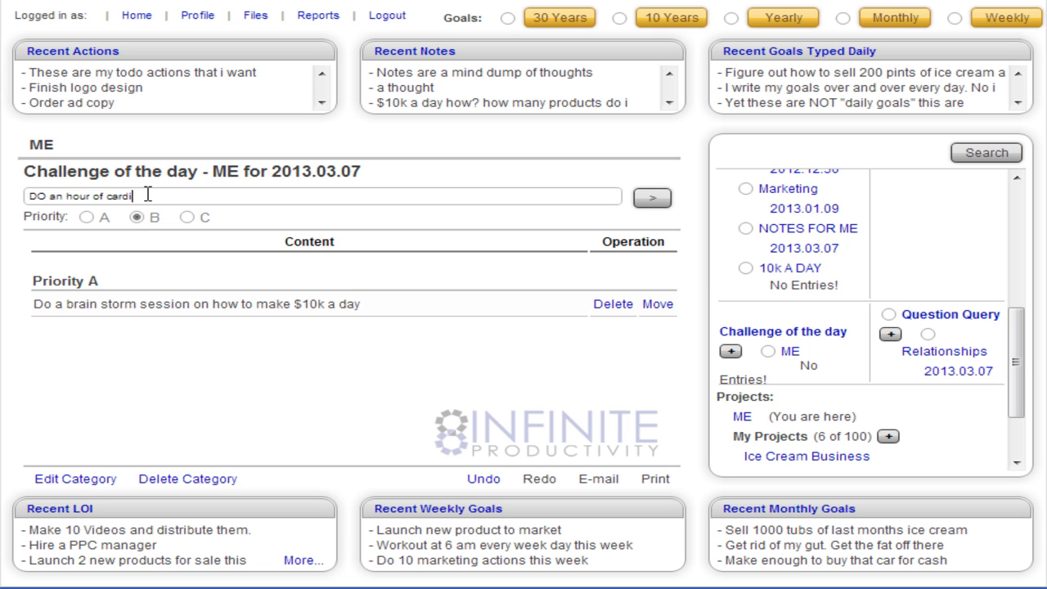
{"action": "type", "text": "o a"}
{"action": "key", "text": "BackSpace"}
{"action": "key", "text": "Return"}
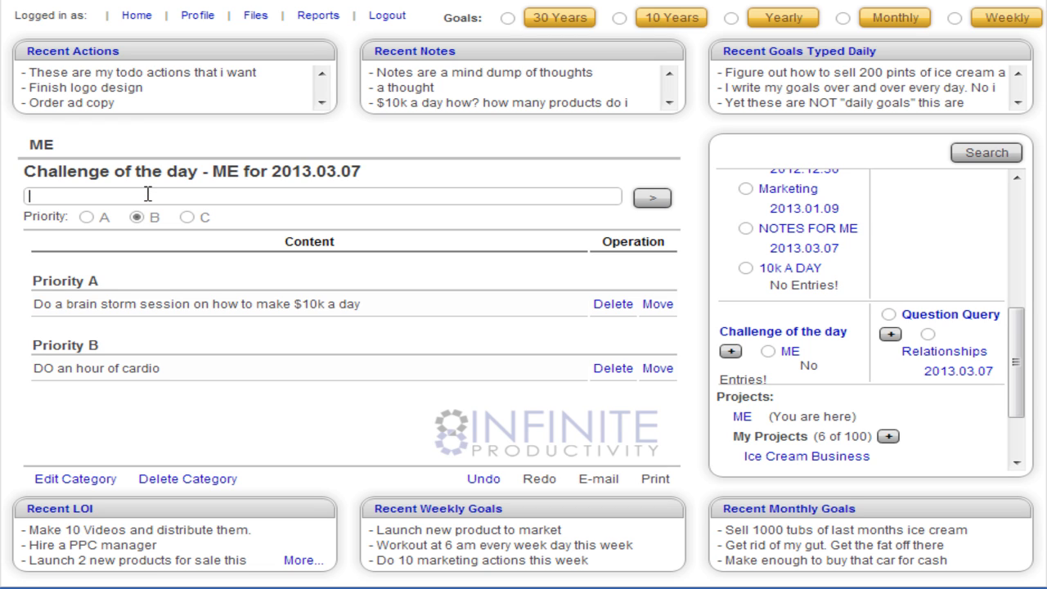
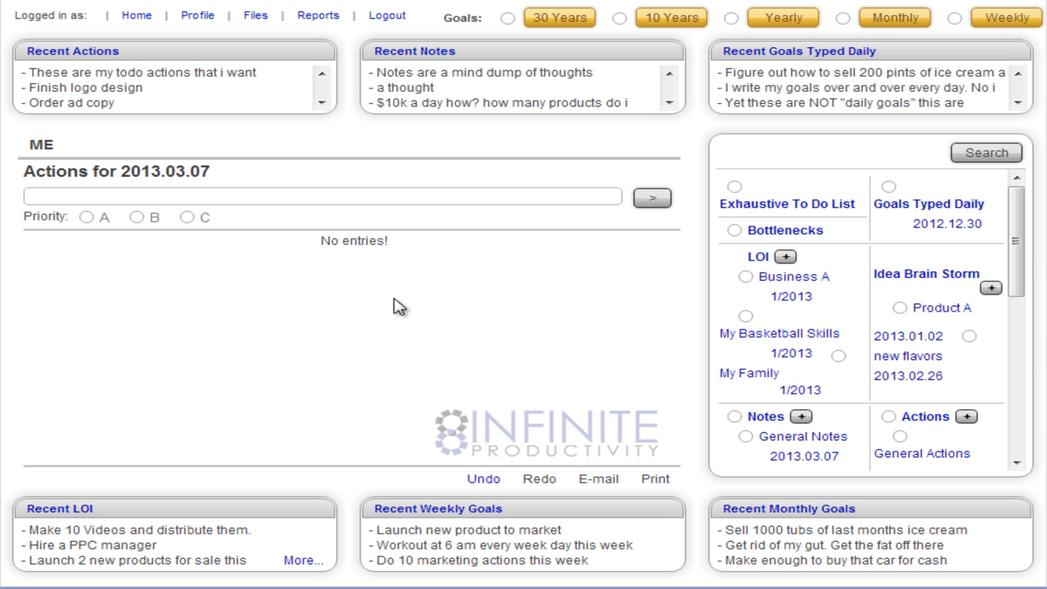
Add the priority A action "have to send out rent!" to Actions
{"action": "left_click", "coordinate": [274, 200]}
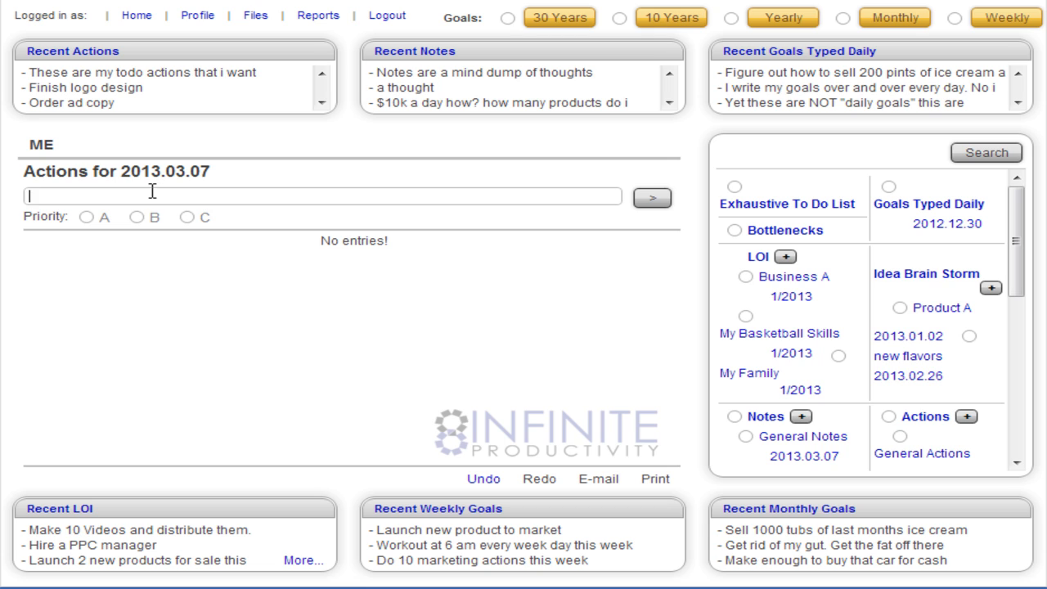
{"action": "left_click", "coordinate": [86, 218]}
{"action": "type", "text": "have to send out rent!"}
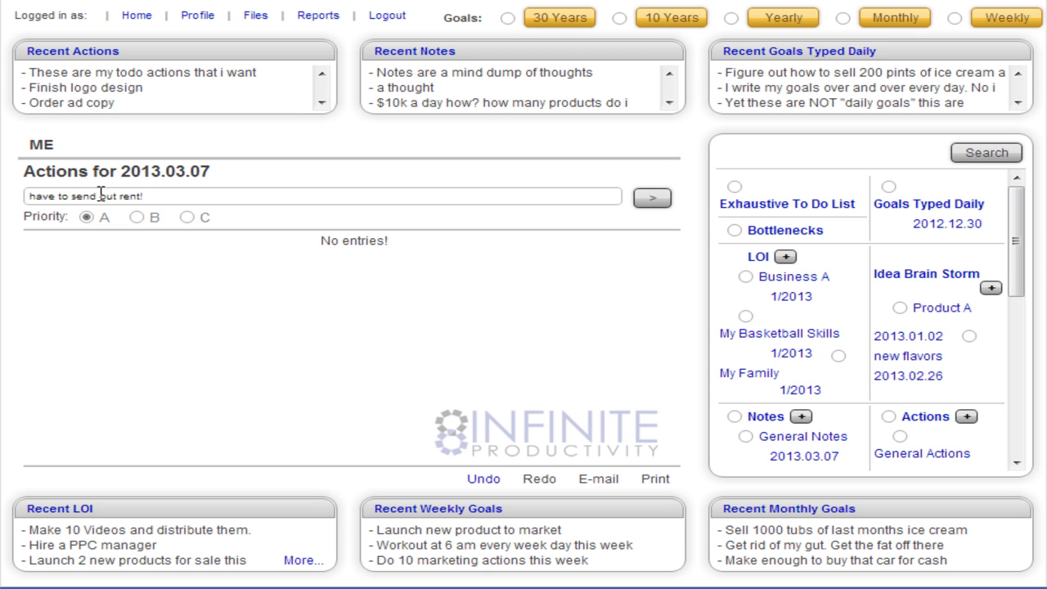
{"action": "key", "text": "Return"}
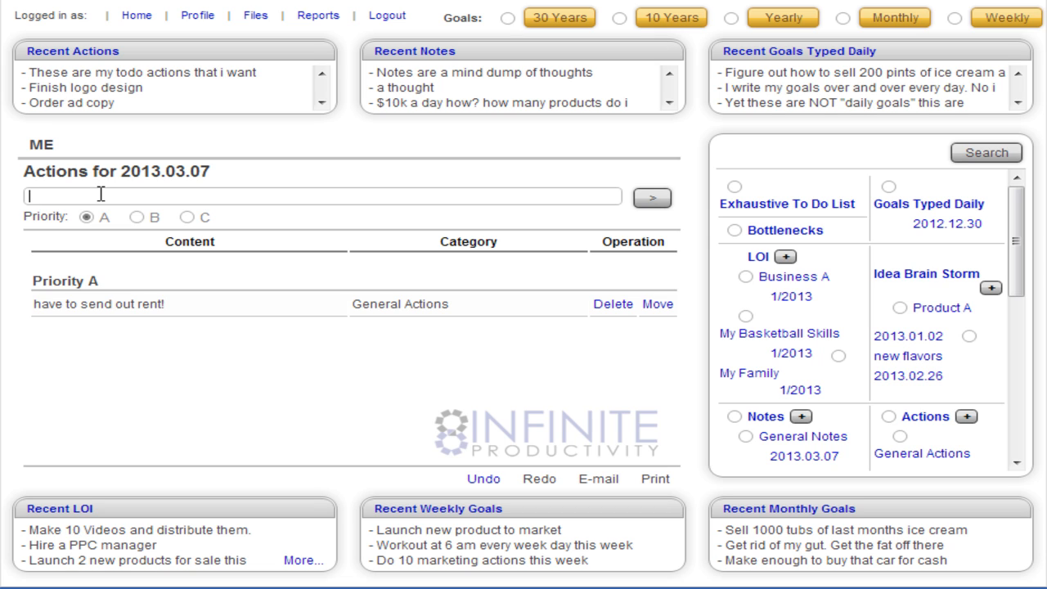
Add the action "Make webpage for new ice cream flavor" with priority A
{"action": "type", "text": "Make webpage for new ice cream v"}
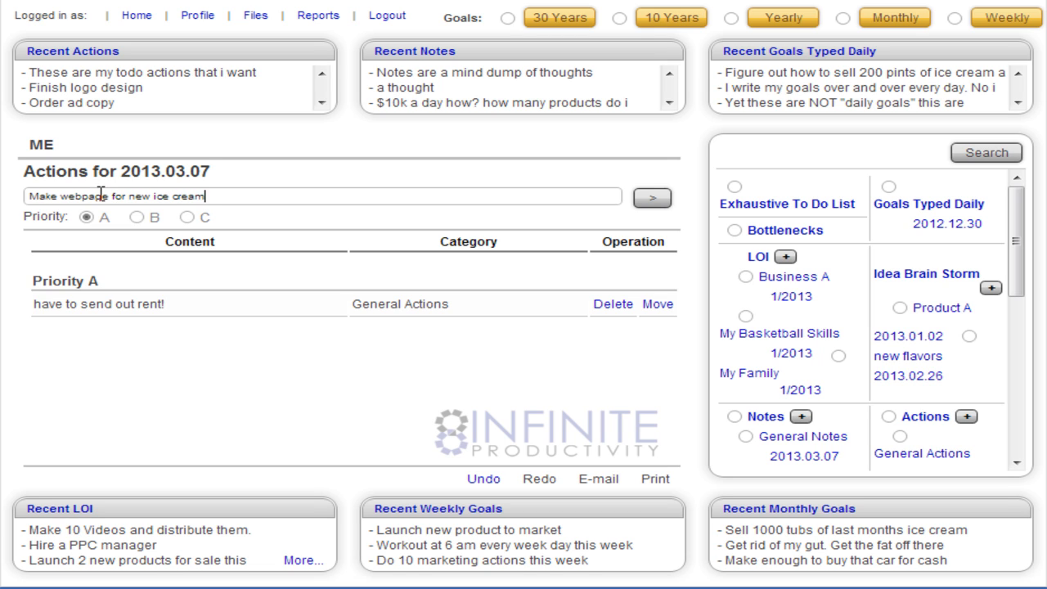
{"action": "key", "text": "BackSpace"}
{"action": "type", "text": "flavor"}
{"action": "key", "text": "Return"}
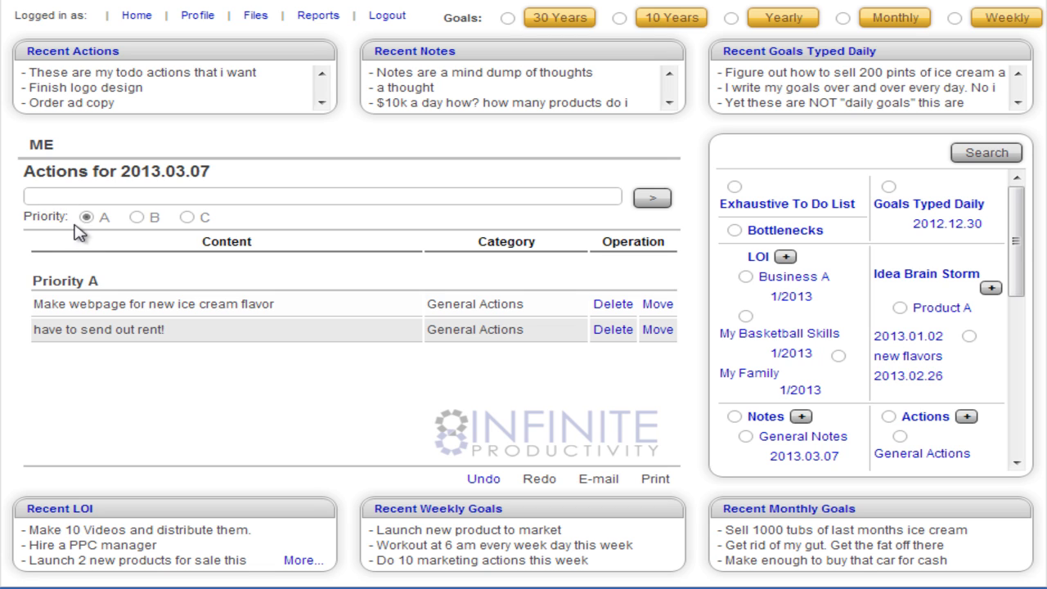
Add the priority B action "Pick up some chicken and apples", correcting the spelling of "chicken"
{"action": "left_click", "coordinate": [135, 217]}
{"action": "type", "text": "Pick up som e chick"}
{"action": "key", "text": "BackSpace"}
{"action": "type", "text": "en and apples"}
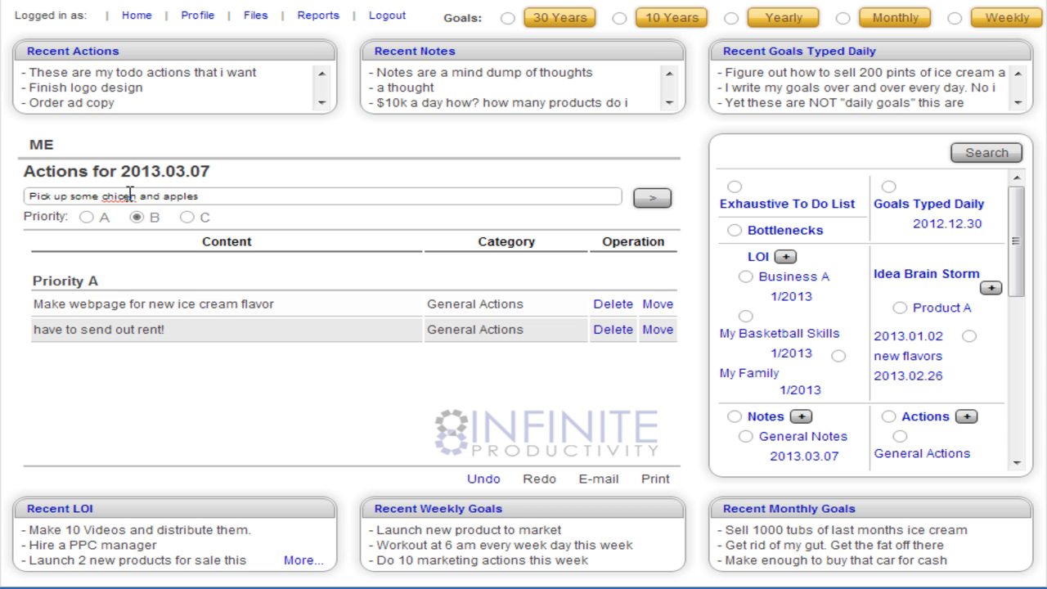
{"action": "right_click", "coordinate": [121, 198]}
{"action": "left_click", "coordinate": [148, 214]}
{"action": "key", "text": "Return"}
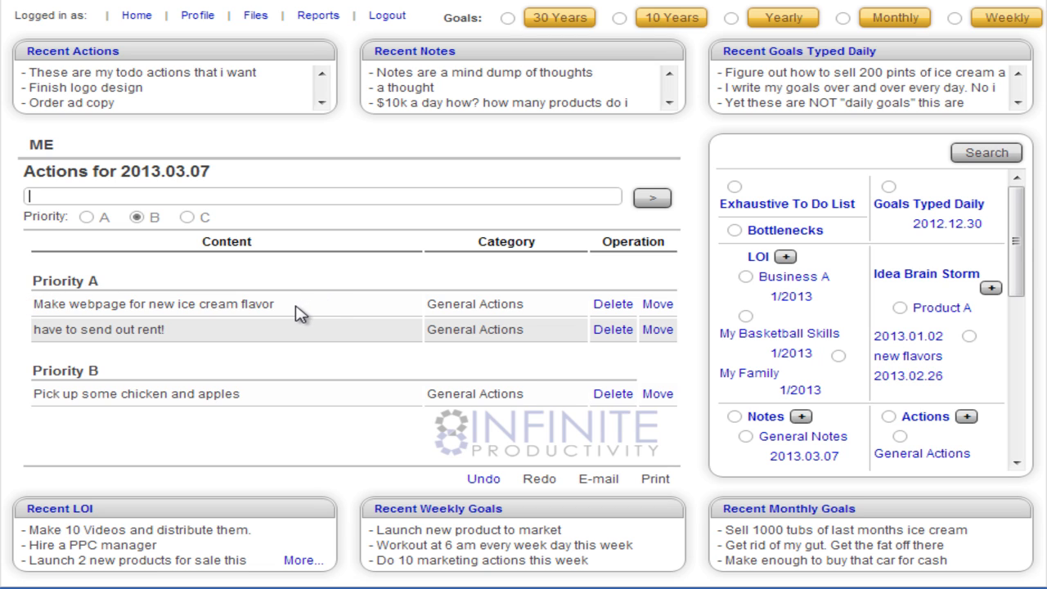
View the 1/2013 LOI list for My Basketball Skills and switch to the project Software Project X
{"action": "left_click_drag", "start_coordinate": [1014, 276], "coordinate": [1030, 431]}
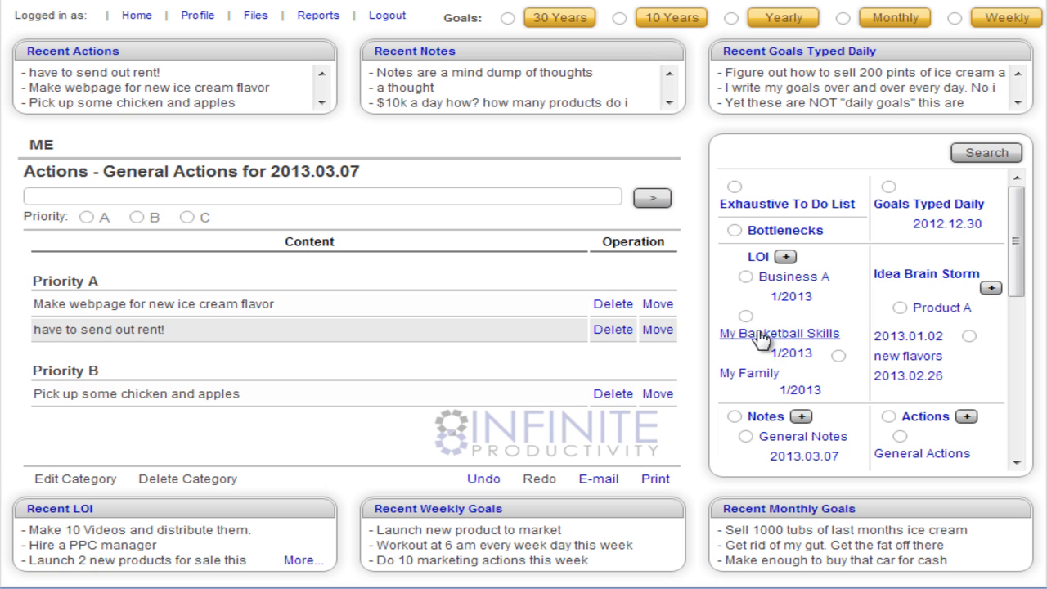
{"action": "left_click", "coordinate": [787, 358]}
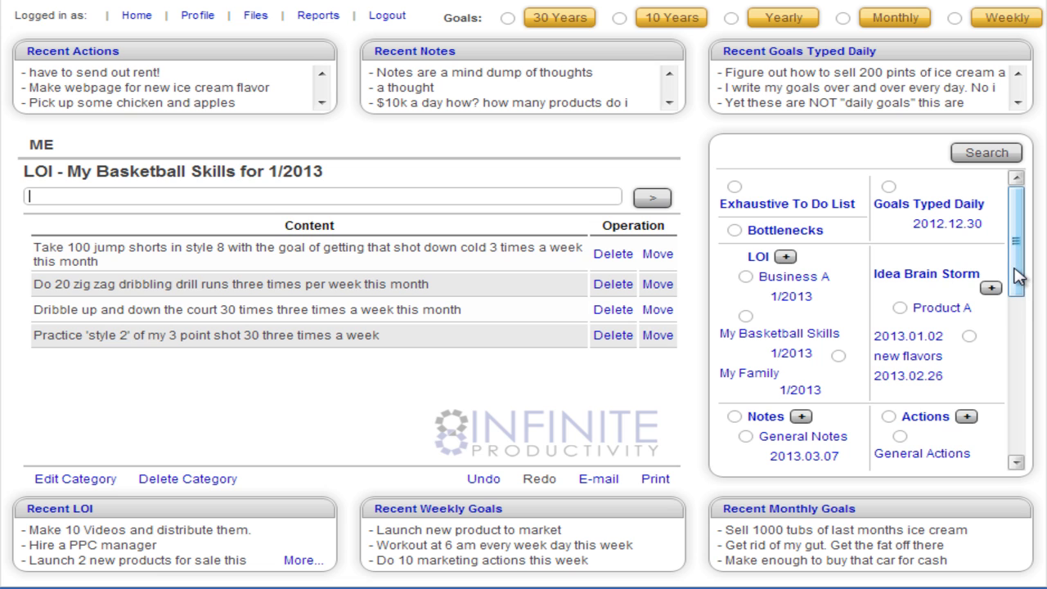
{"action": "left_click_drag", "start_coordinate": [1019, 273], "coordinate": [1002, 466]}
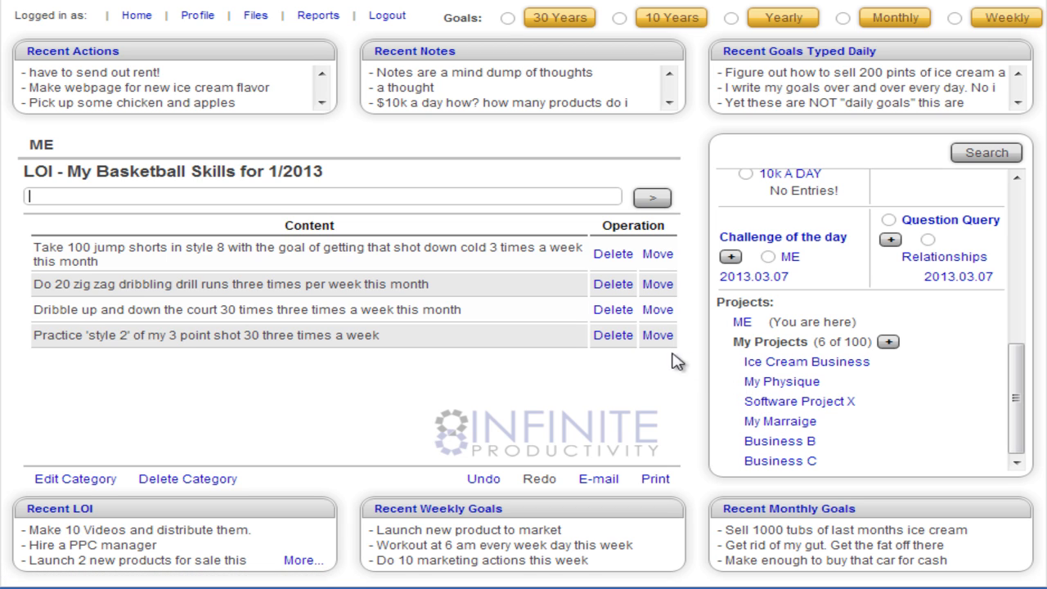
{"action": "left_click", "coordinate": [783, 403]}
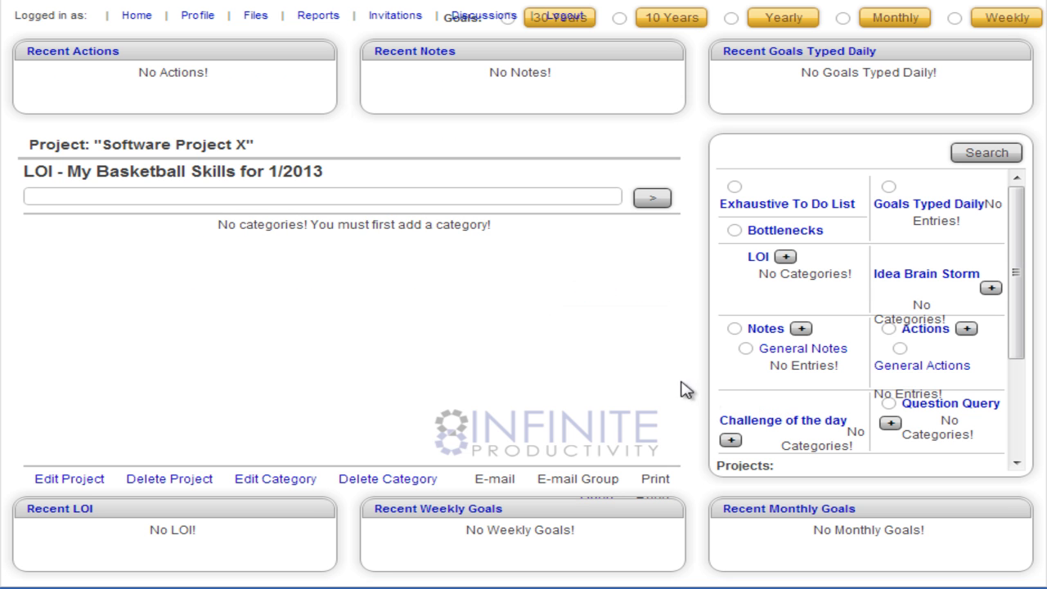
{"action": "scroll", "coordinate": [1001, 367], "scroll_direction": "down", "scroll_amount": 3}
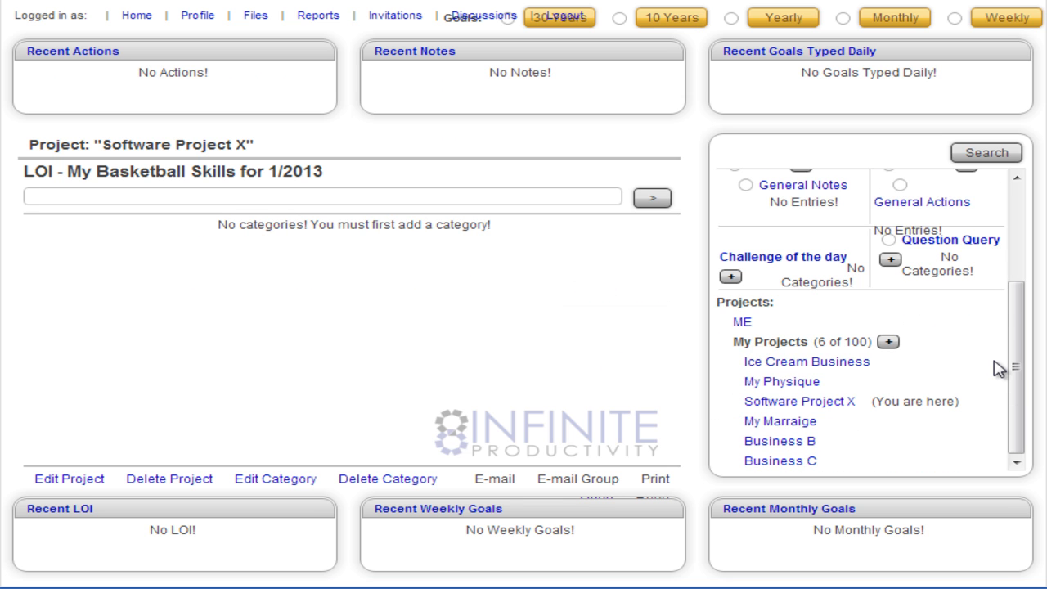
{"action": "scroll", "coordinate": [1000, 409], "scroll_direction": "up", "scroll_amount": 3}
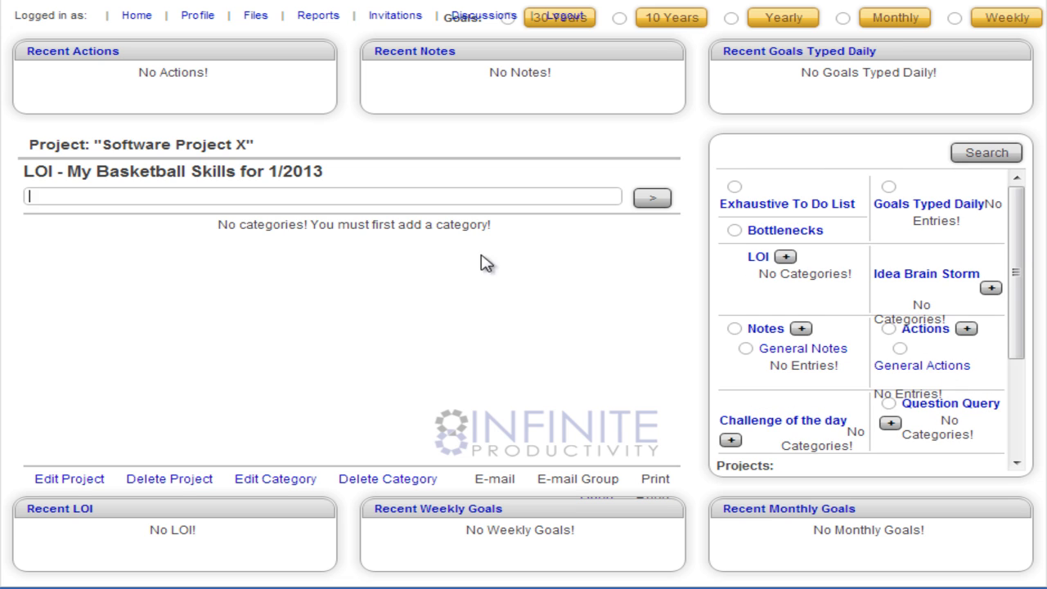
{"action": "left_click", "coordinate": [29, 195]}
{"action": "scroll", "coordinate": [931, 374], "scroll_direction": "down", "scroll_amount": 2}
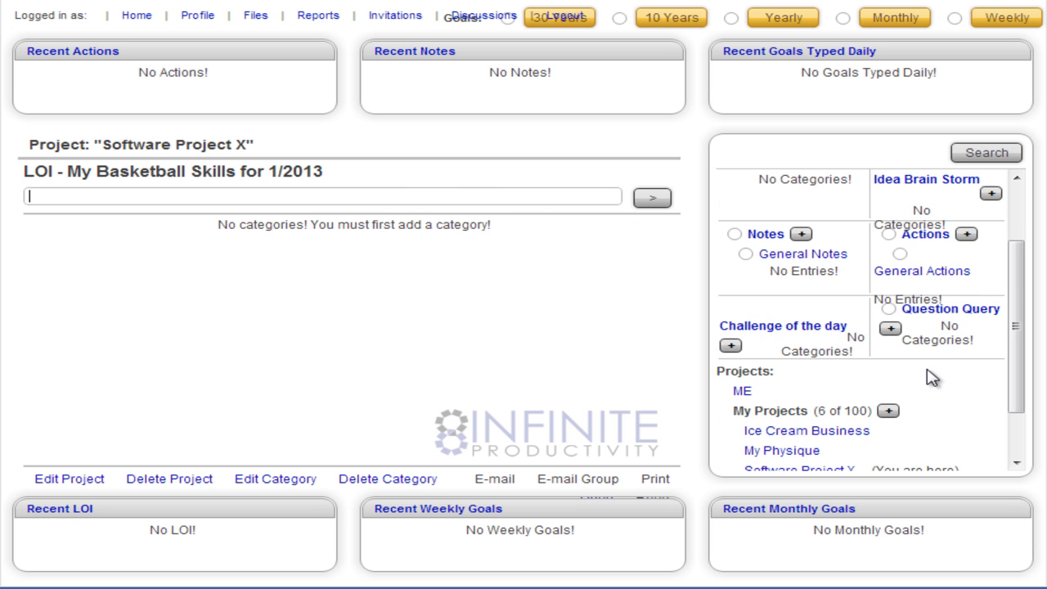
{"action": "scroll", "coordinate": [908, 374], "scroll_direction": "up", "scroll_amount": 2}
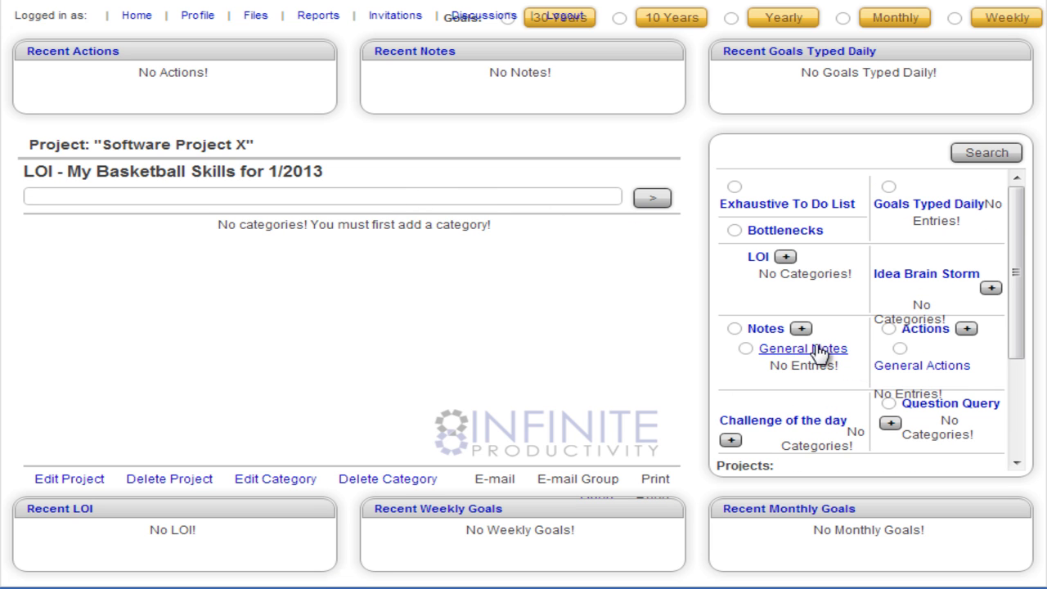
Add "Do a brain storm on how to make a new anti virus software that is not annoying" to the Exhaustive To Do List
{"action": "left_click", "coordinate": [814, 208]}
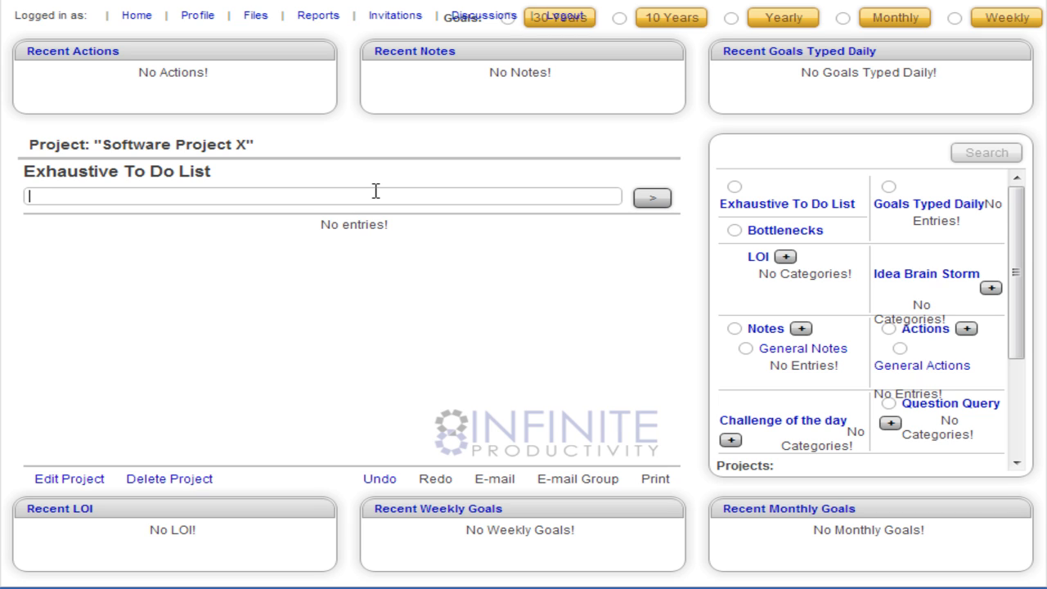
{"action": "type", "text": "Do a brain storm on h"}
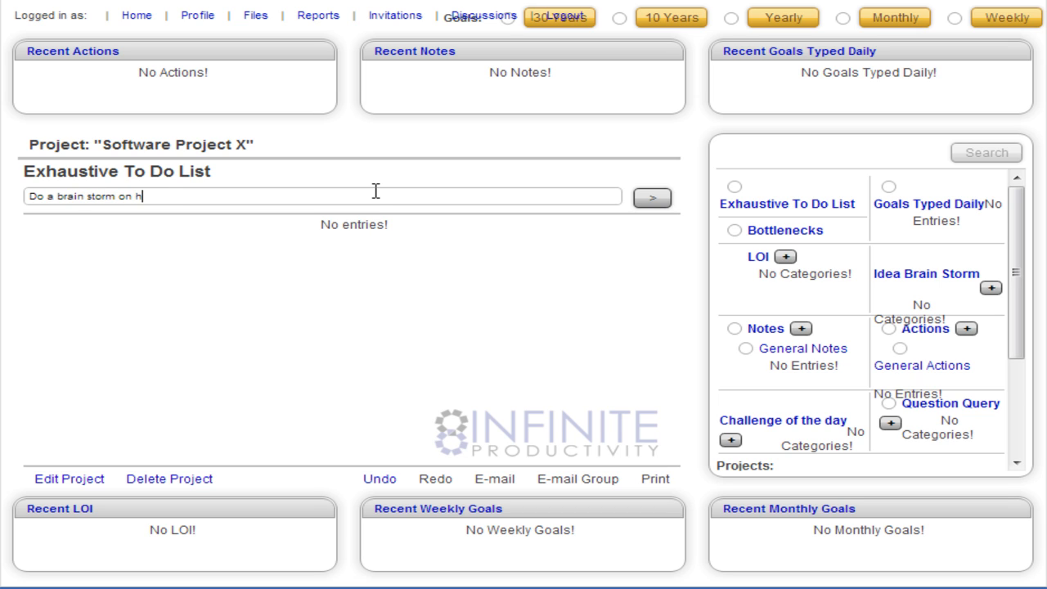
{"action": "type", "text": "ow to make a new anti"}
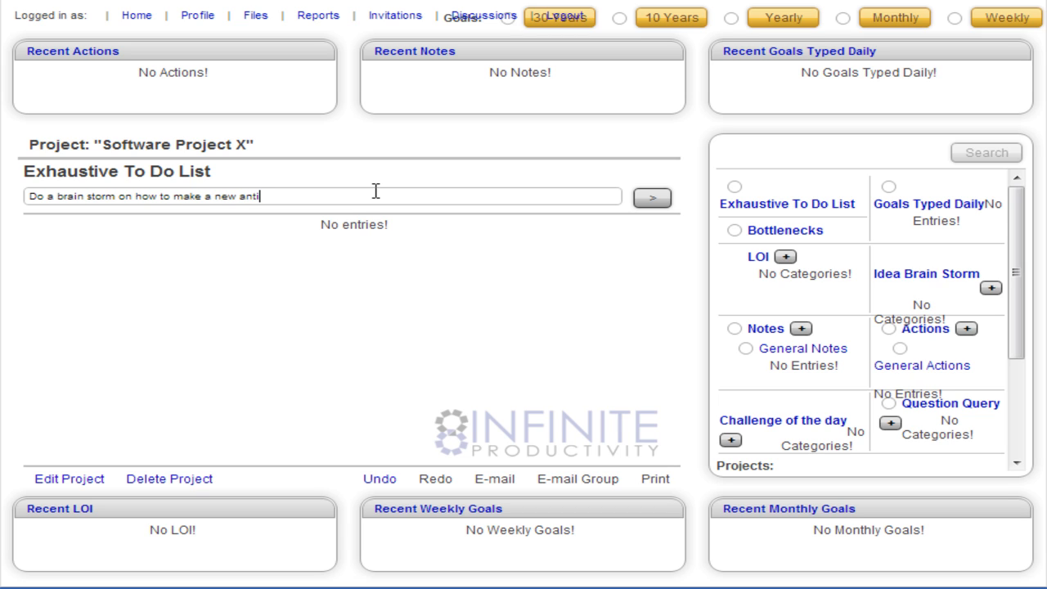
{"action": "type", "text": " virus software that is not anooyi"}
{"action": "key", "text": "BackSpace"}
{"action": "key", "text": "BackSpace"}
{"action": "key", "text": "BackSpace"}
{"action": "key", "text": "BackSpace"}
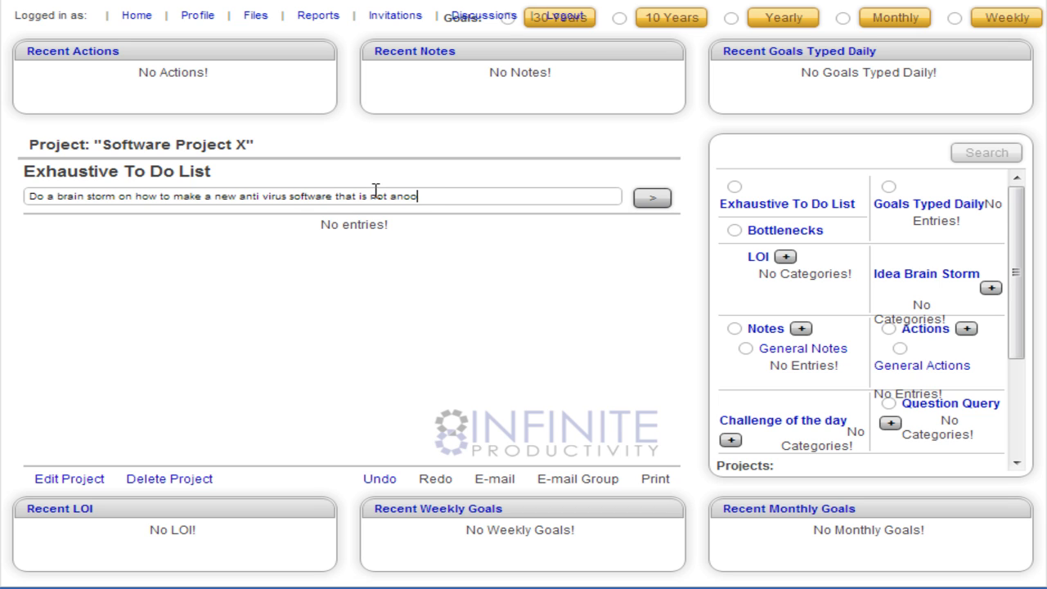
{"action": "type", "text": "noying"}
{"action": "key", "text": "Return"}
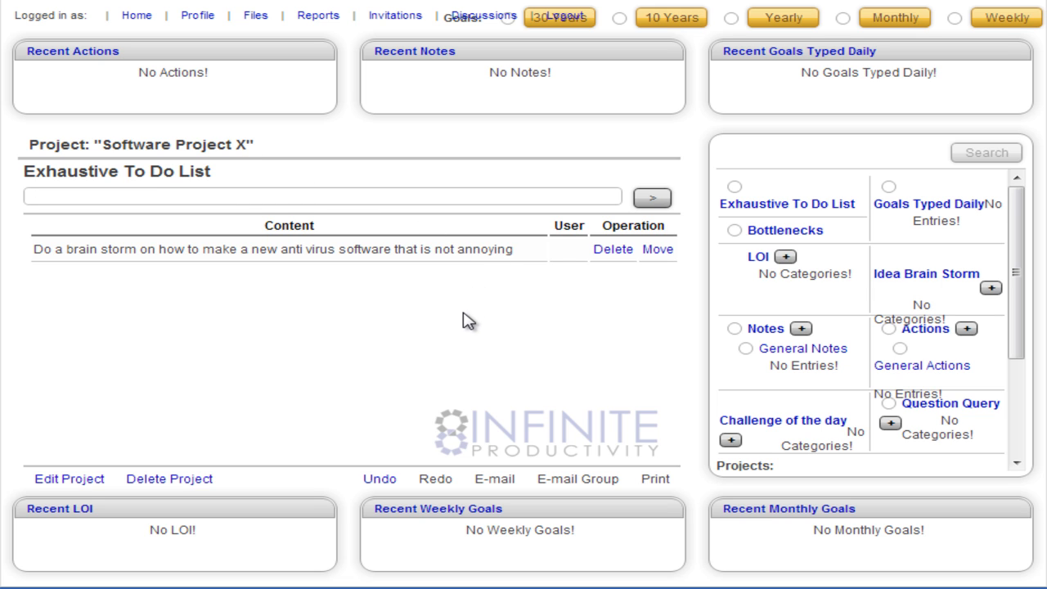
{"action": "left_click_drag", "start_coordinate": [1017, 274], "coordinate": [1032, 370]}
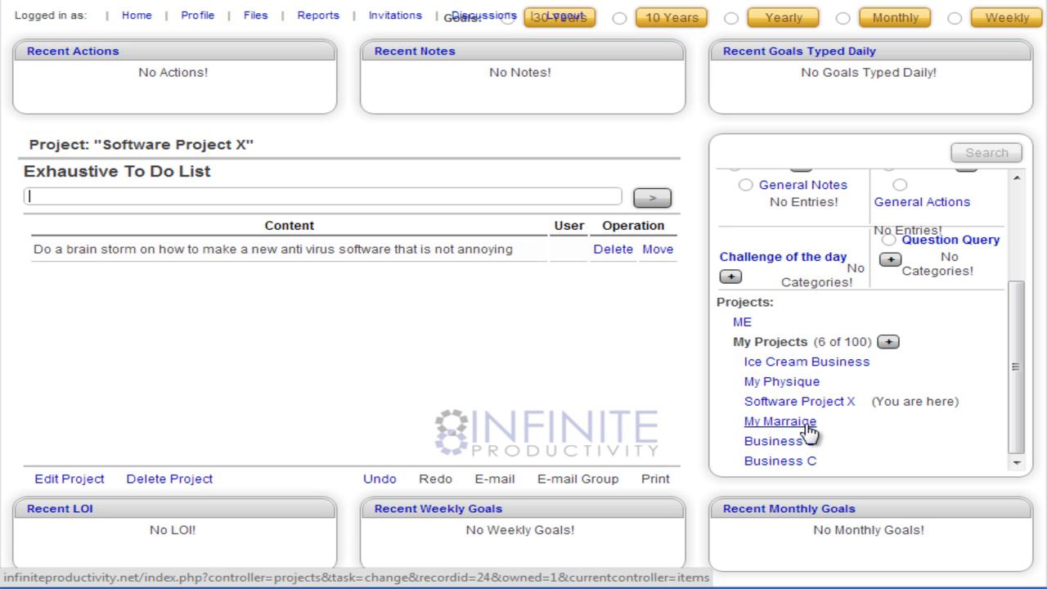
{"action": "scroll", "coordinate": [930, 388], "scroll_direction": "up", "scroll_amount": 3}
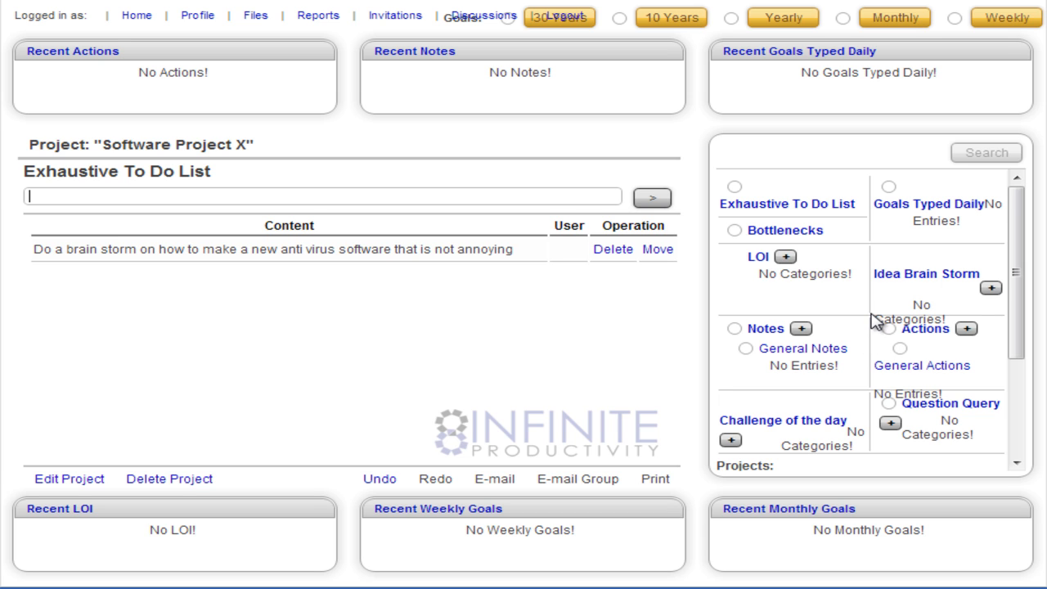
{"action": "left_click_drag", "start_coordinate": [1017, 264], "coordinate": [1019, 304]}
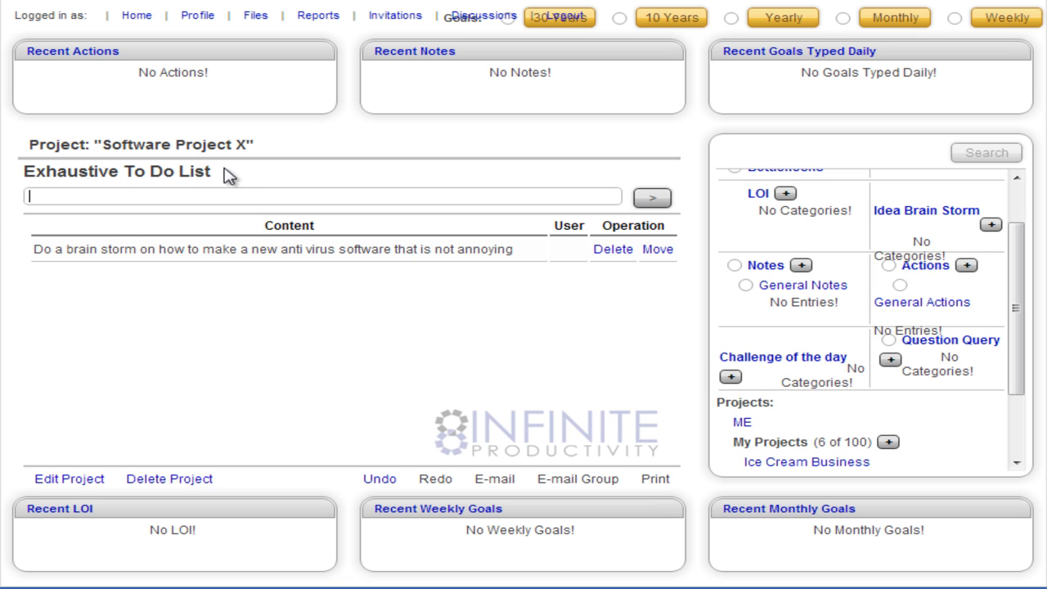
{"action": "scroll", "coordinate": [760, 311], "scroll_direction": "up", "scroll_amount": 1}
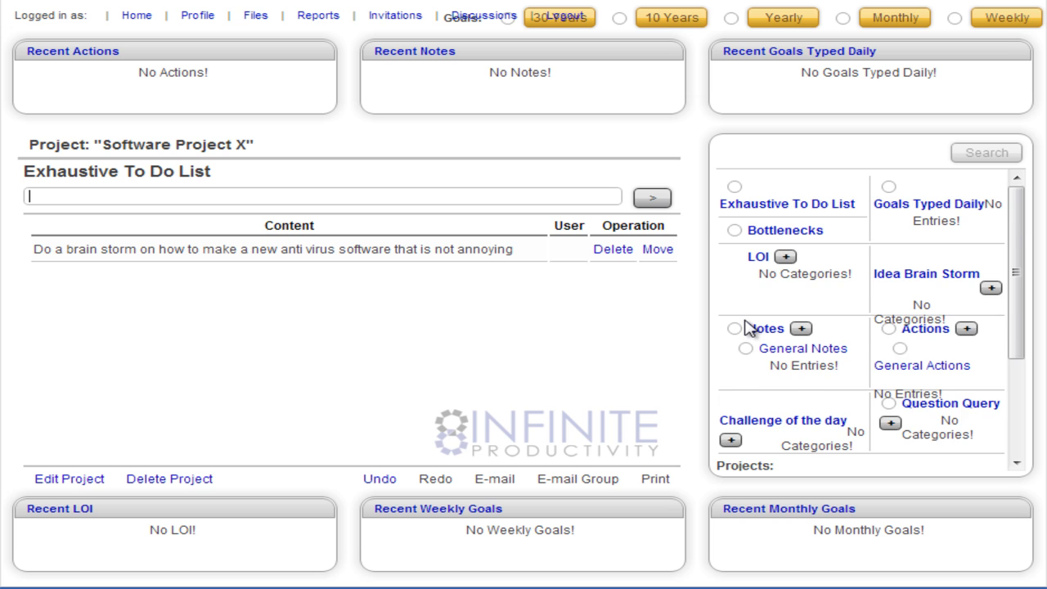
{"action": "scroll", "coordinate": [750, 329], "scroll_direction": "down", "scroll_amount": 2}
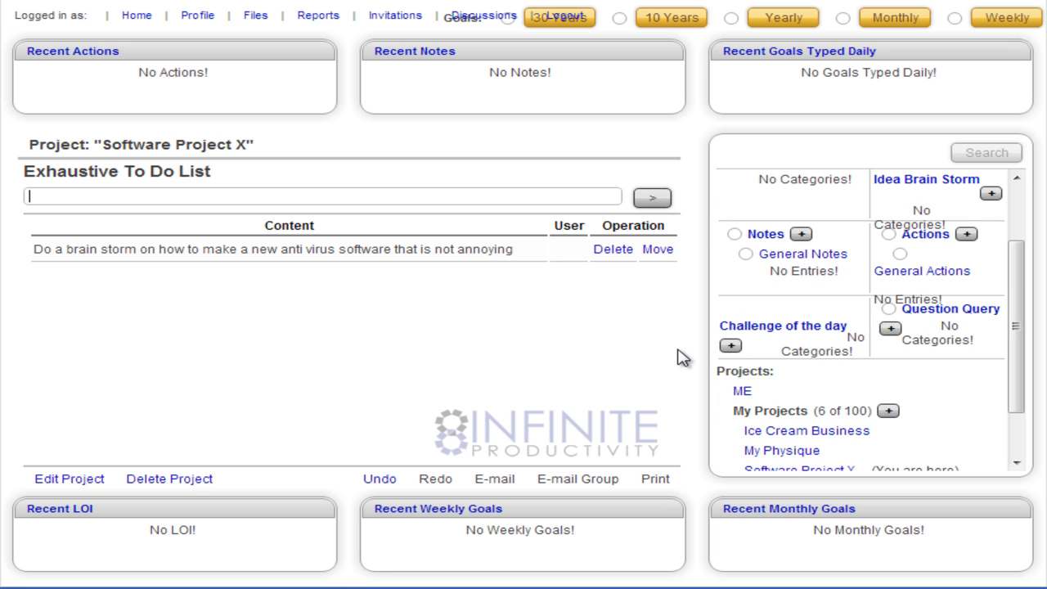
{"action": "scroll", "coordinate": [792, 347], "scroll_direction": "up", "scroll_amount": 2}
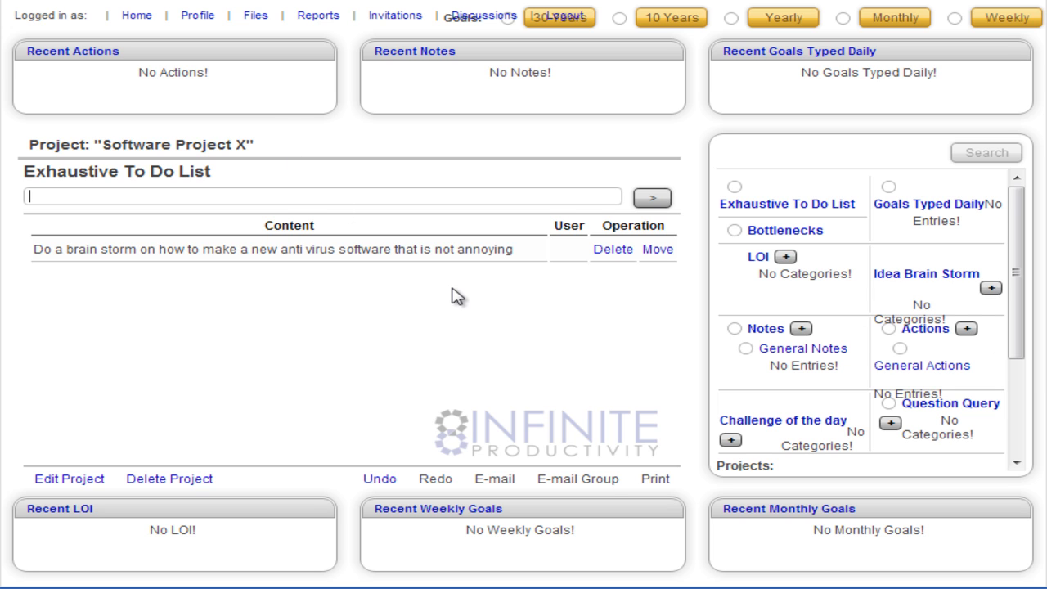
Switch to the Ice Cream Business project and view its General Notes for 2013.01.03, Bottlenecks and ICE Cream Marketing LOI
{"action": "left_click_drag", "start_coordinate": [1020, 274], "coordinate": [1024, 384]}
{"action": "left_click", "coordinate": [840, 370]}
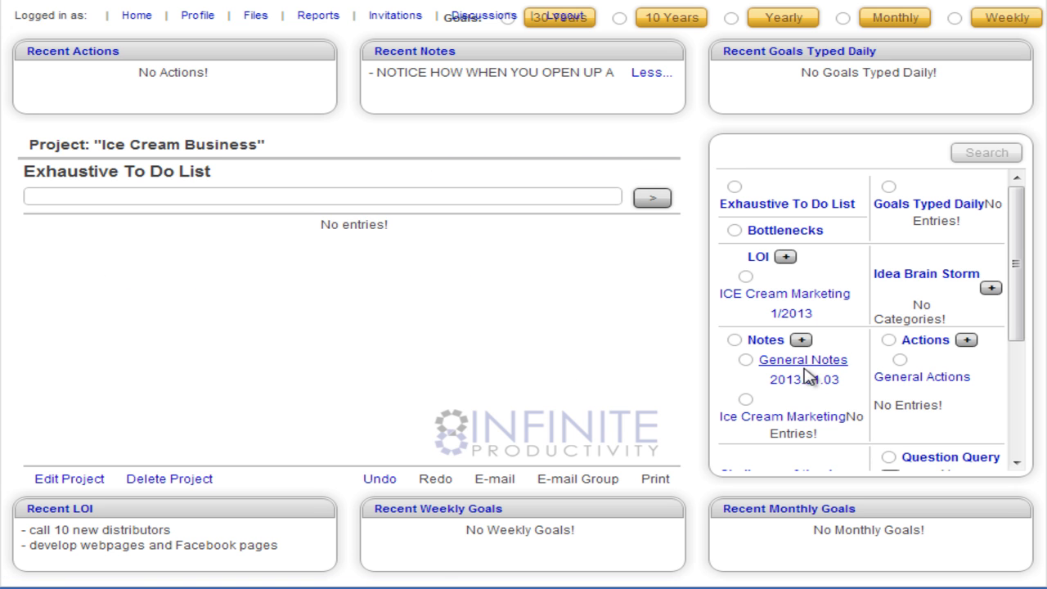
{"action": "left_click", "coordinate": [806, 381]}
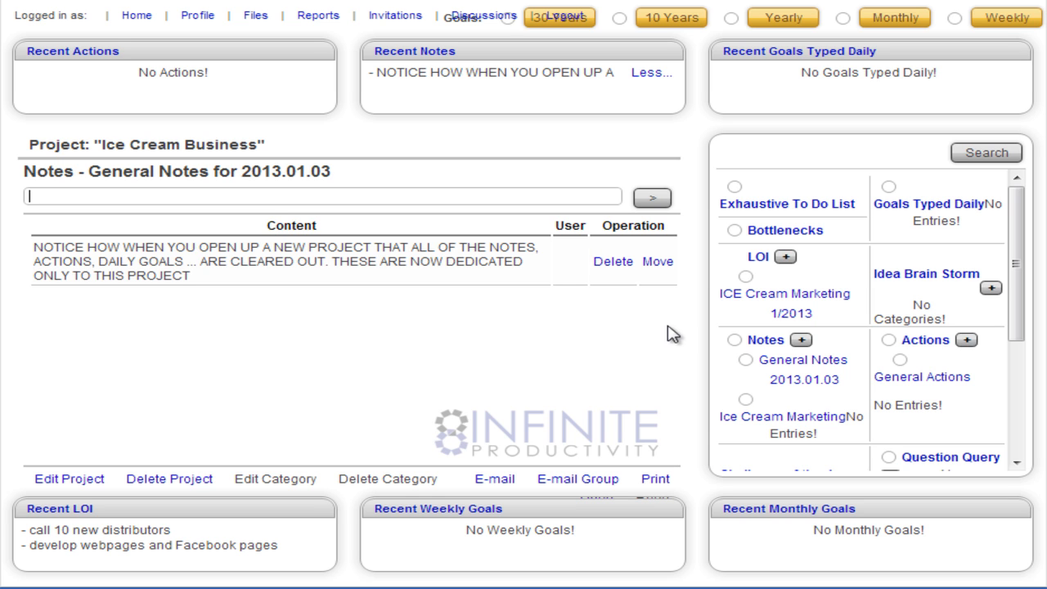
{"action": "left_click", "coordinate": [816, 237]}
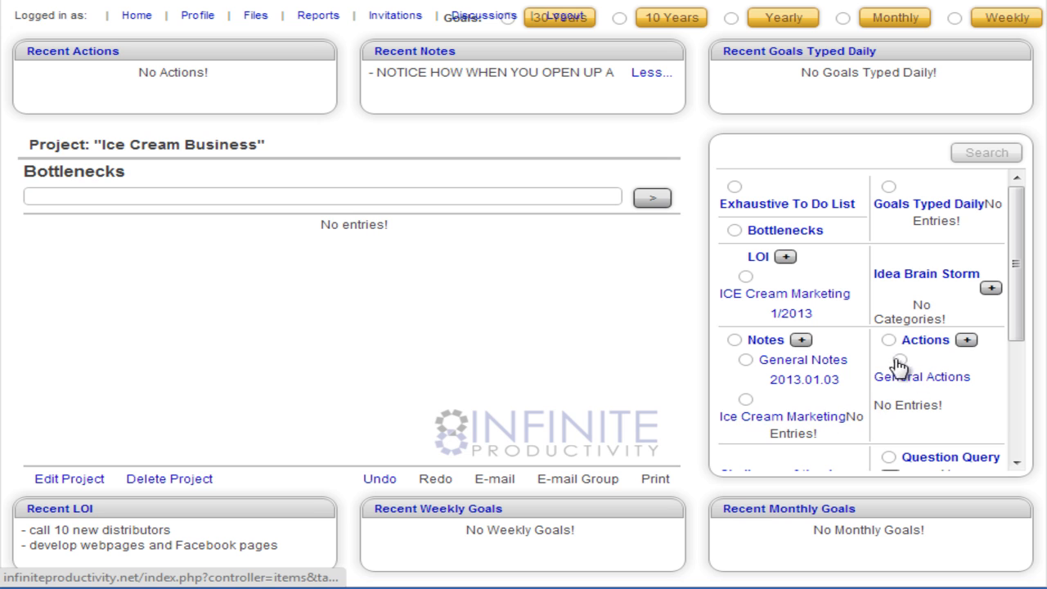
{"action": "left_click", "coordinate": [811, 309]}
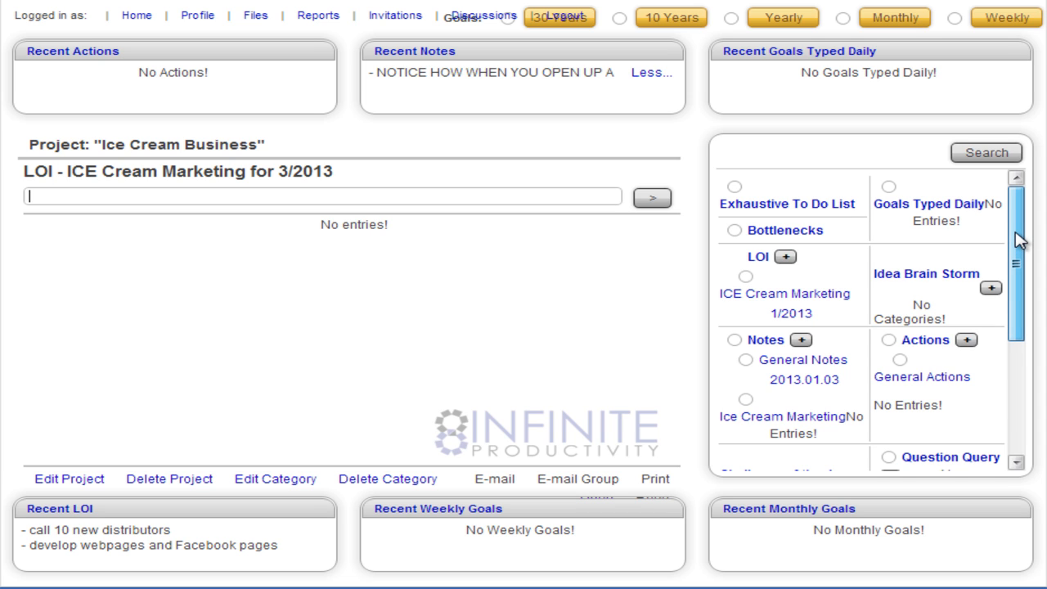
Switch to the My Marraige project and open its General Notes
{"action": "left_click_drag", "start_coordinate": [1020, 234], "coordinate": [1035, 322]}
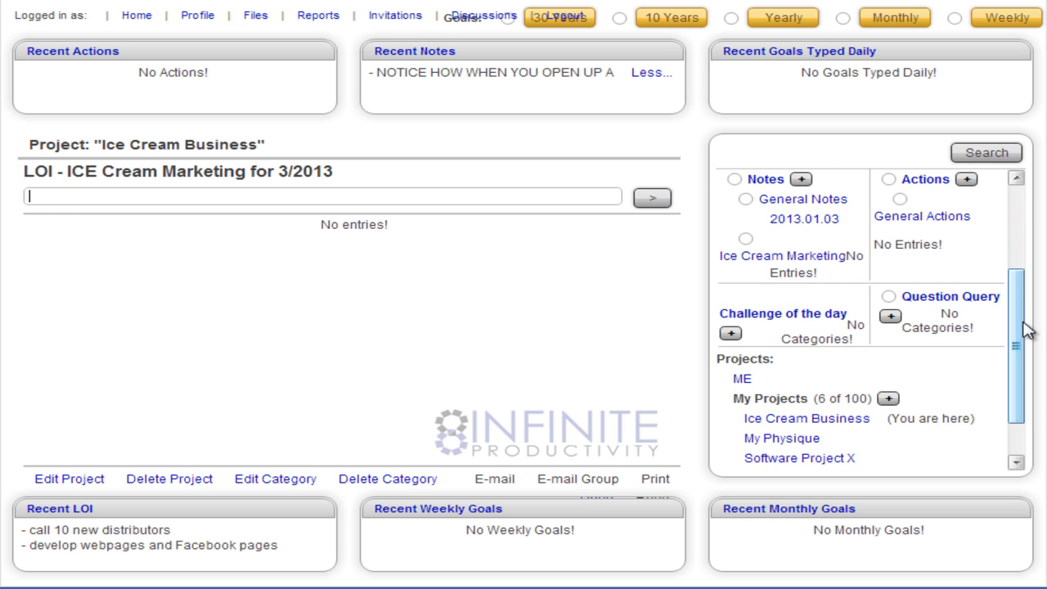
{"action": "left_click_drag", "start_coordinate": [1029, 329], "coordinate": [1022, 376]}
{"action": "left_click", "coordinate": [791, 426]}
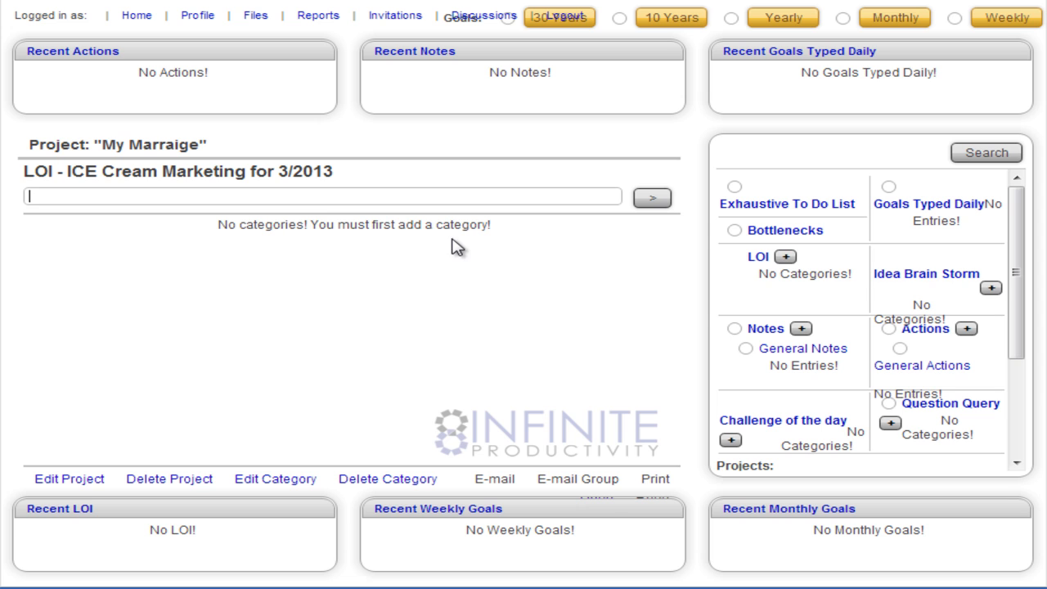
{"action": "left_click", "coordinate": [811, 350]}
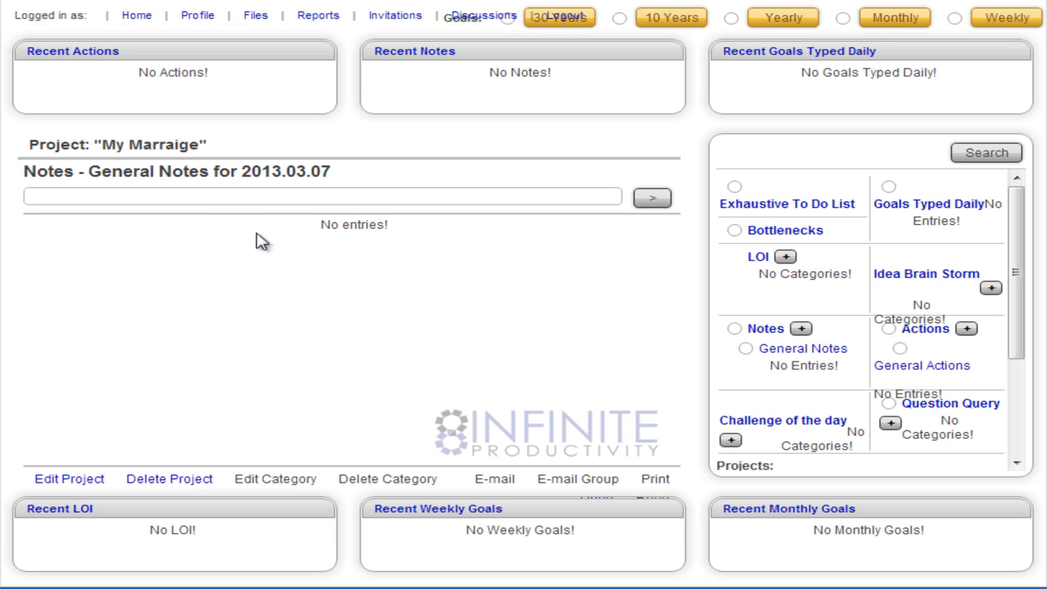
View the Question Query and add the goal "I want to eat dinner together 3 times a week" to Goals Typed Daily
{"action": "left_click", "coordinate": [973, 409]}
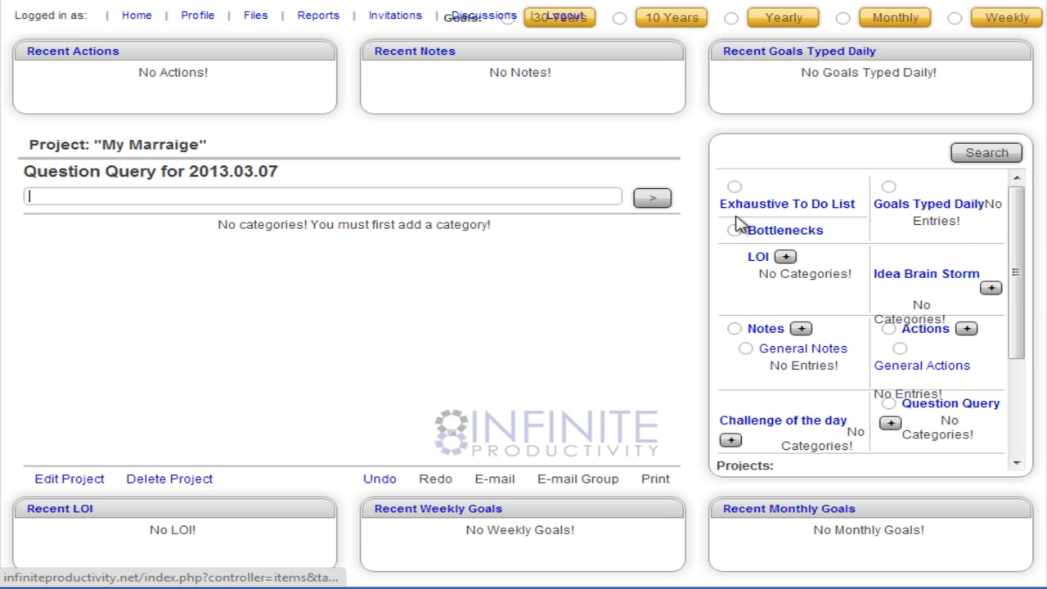
{"action": "left_click", "coordinate": [937, 209]}
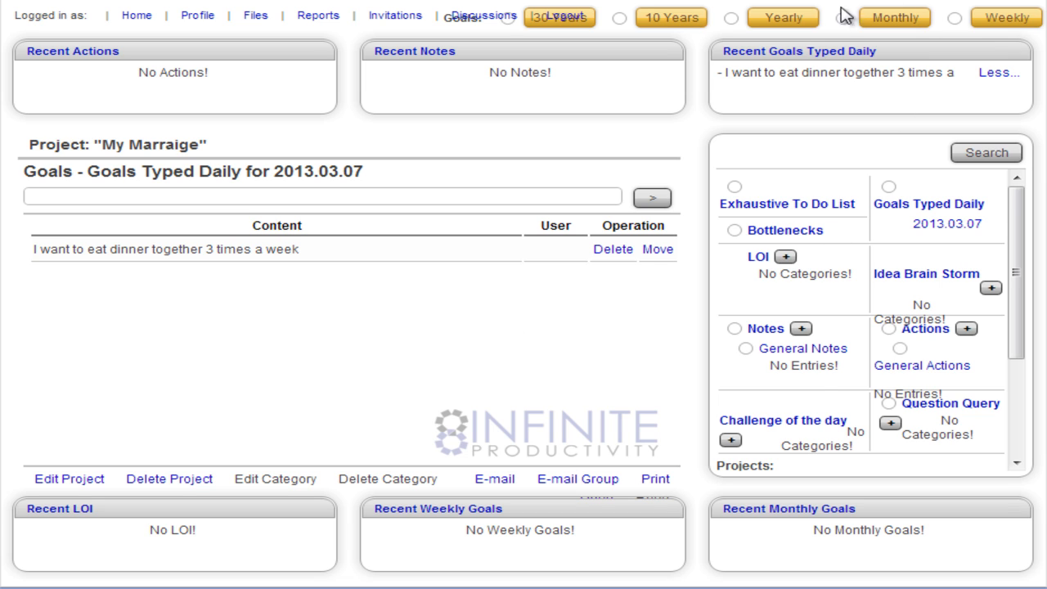
Add the yearly goal "I want us to go to Hawaii" for 2013, correcting the spelling of "Hawaii"
{"action": "left_click", "coordinate": [795, 26]}
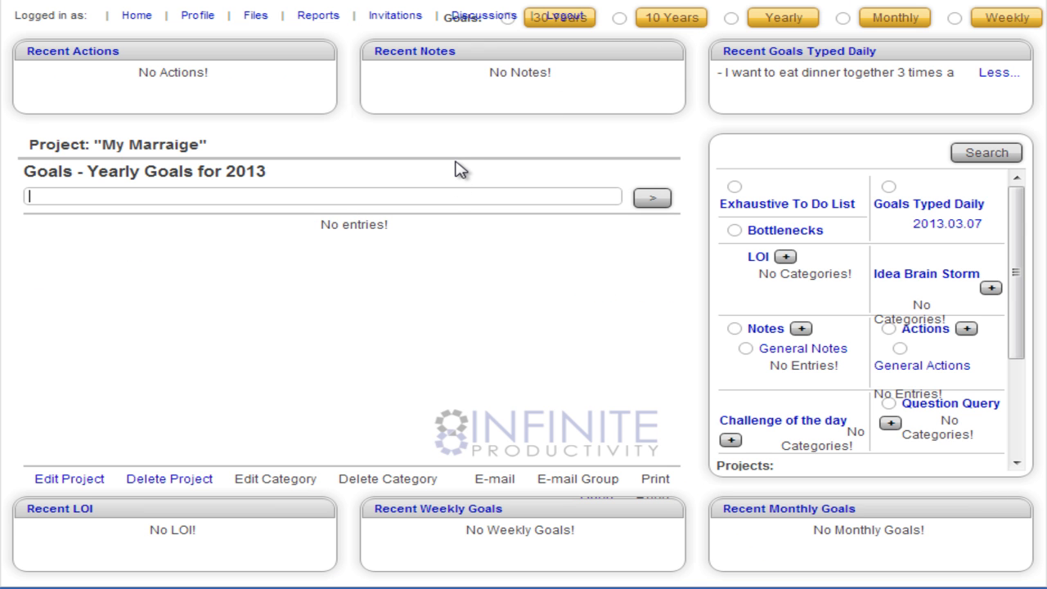
{"action": "type", "text": "I want us to go to hawaii"}
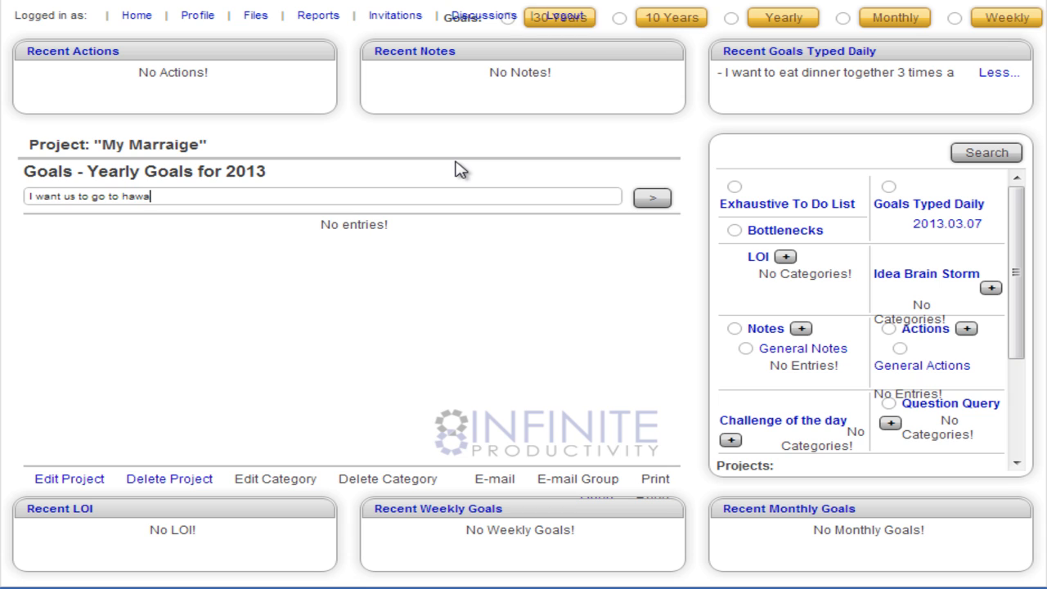
{"action": "key", "text": "BackSpace"}
{"action": "key", "text": "BackSpace"}
{"action": "key", "text": "BackSpace"}
{"action": "type", "text": "aii"}
{"action": "right_click", "coordinate": [137, 190]}
{"action": "right_click", "coordinate": [138, 198]}
{"action": "left_click", "coordinate": [131, 198]}
{"action": "right_click", "coordinate": [130, 198]}
{"action": "left_click", "coordinate": [157, 211]}
{"action": "key", "text": "Return"}
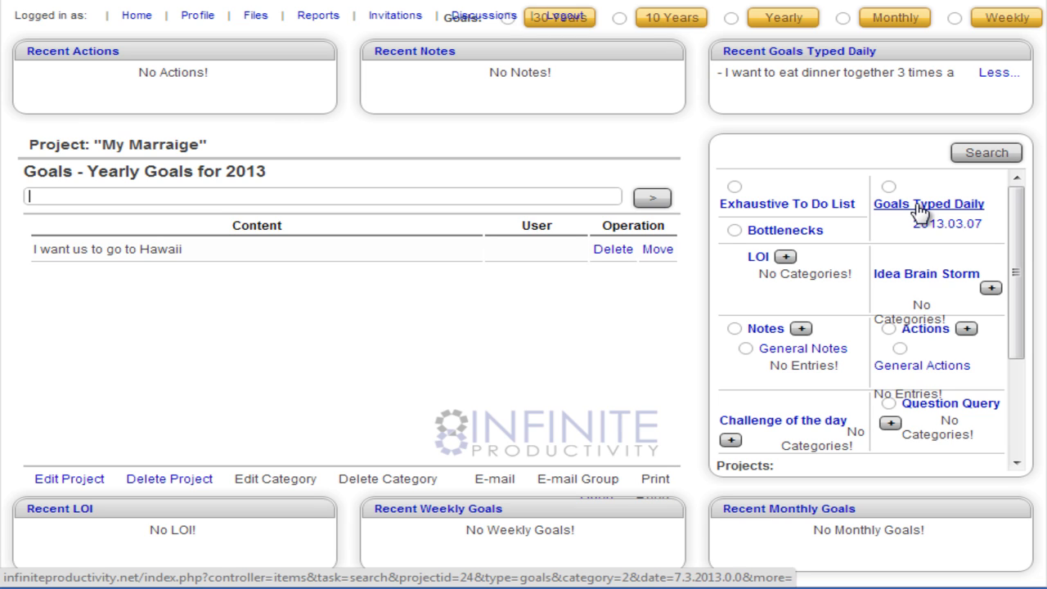
Add the yearly goal "I want us to create 5 new marriage success habits so we are both happy", correcting the spelling of "marriage"
{"action": "type", "text": "I want us to create 5 new marraige "}
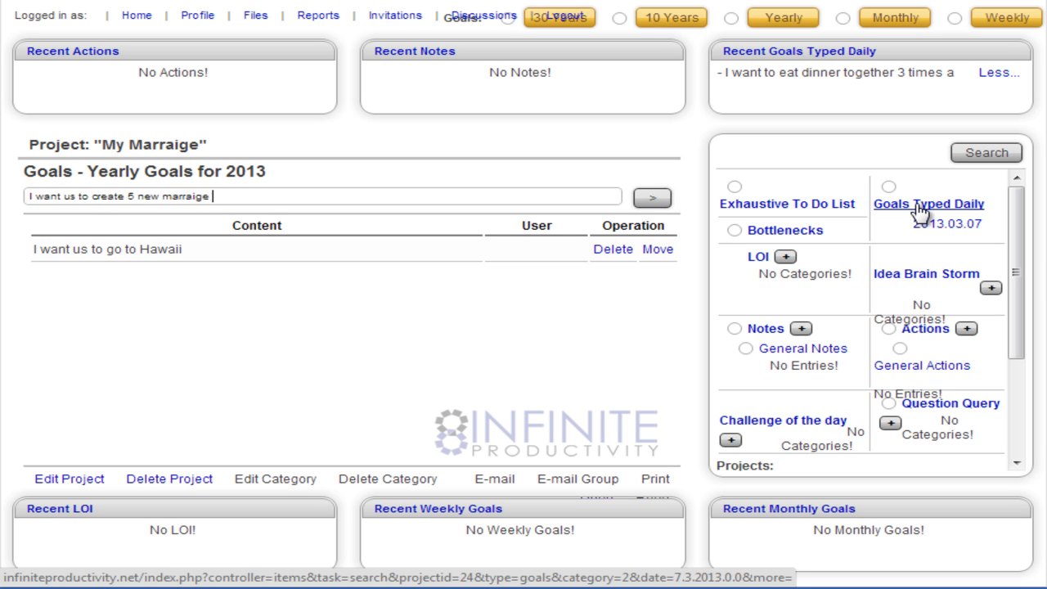
{"action": "type", "text": "success habits so we"}
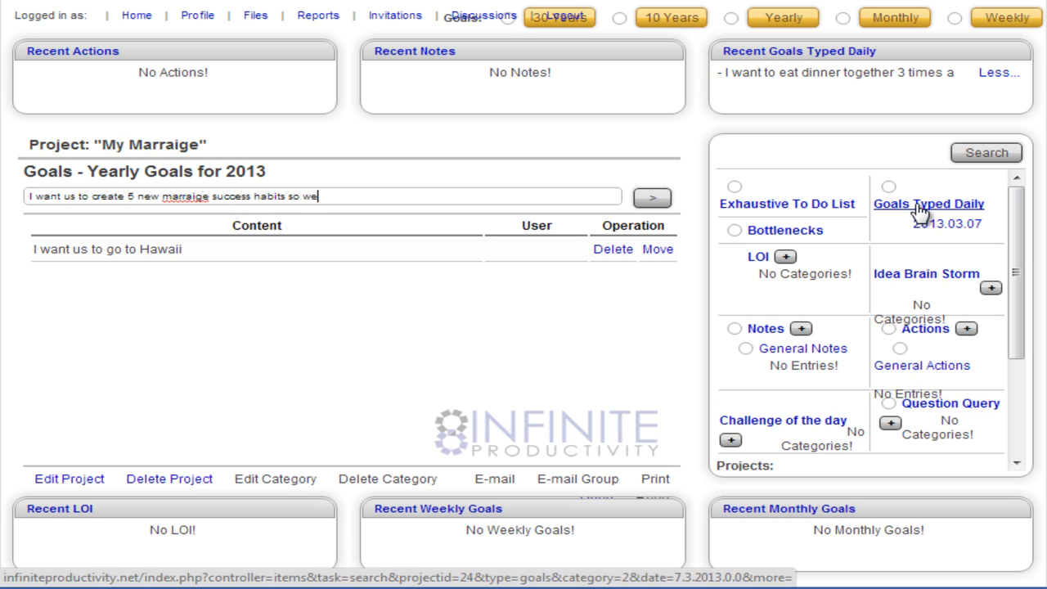
{"action": "type", "text": " are both happy"}
{"action": "right_click", "coordinate": [172, 205]}
{"action": "right_click", "coordinate": [176, 199]}
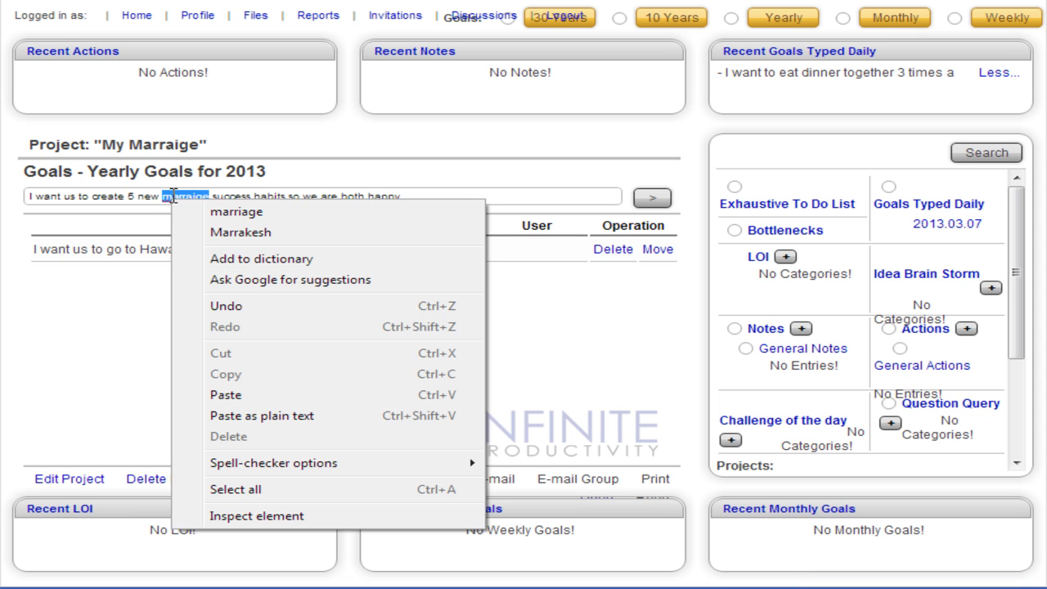
{"action": "left_click", "coordinate": [190, 211]}
{"action": "key", "text": "Return"}
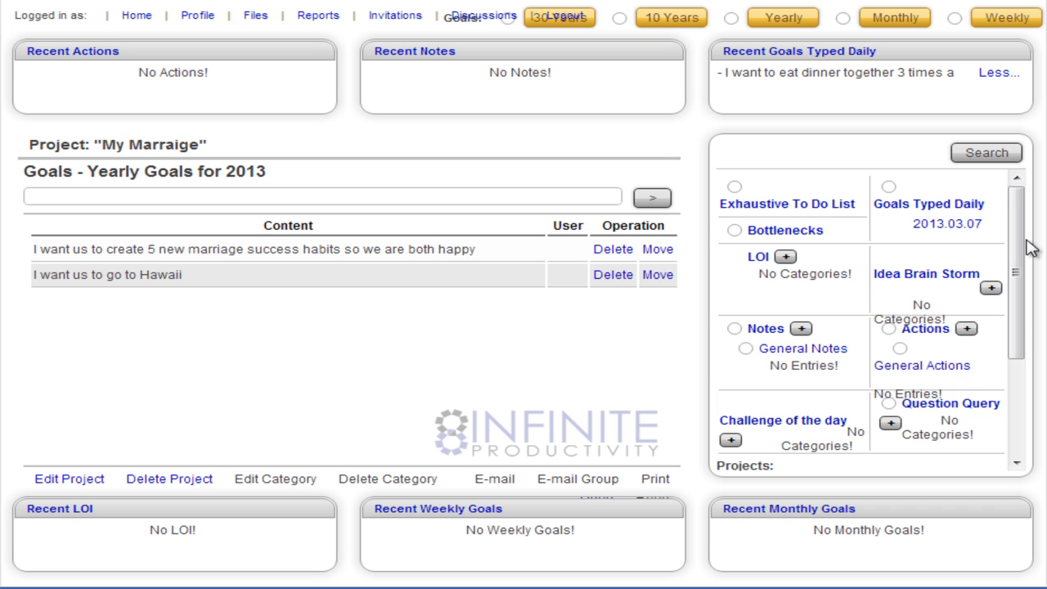
Switch to the ME project and open its Files page
{"action": "mouse_move", "coordinate": [1022, 236]}
{"action": "left_mouse_down"}
{"action": "mouse_move", "coordinate": [1015, 334]}
{"action": "mouse_move", "coordinate": [1022, 235]}
{"action": "left_mouse_up"}
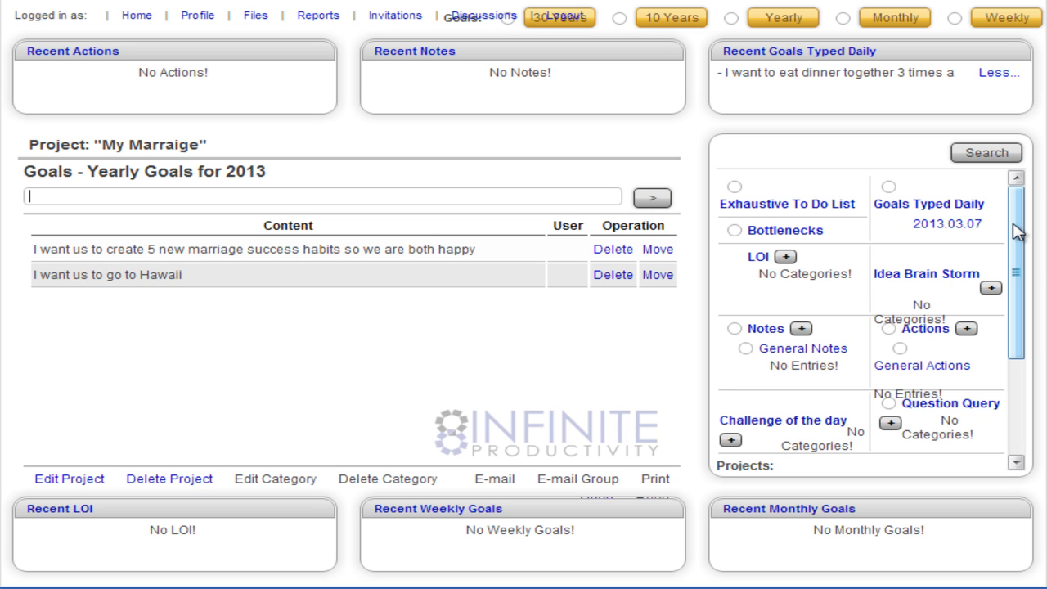
{"action": "left_click_drag", "start_coordinate": [1017, 232], "coordinate": [1023, 338]}
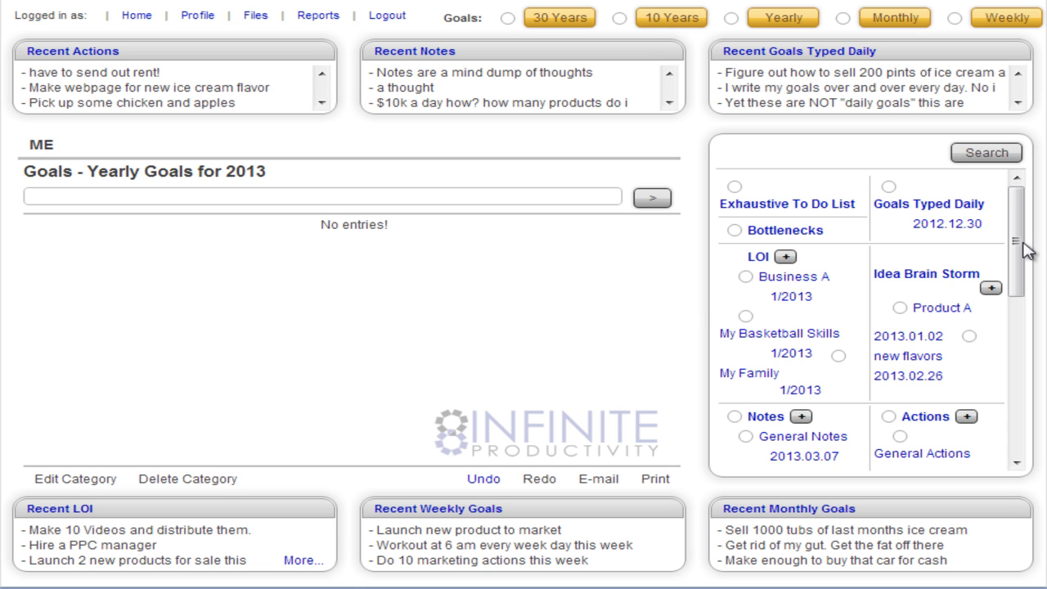
{"action": "mouse_move", "coordinate": [1017, 241]}
{"action": "left_mouse_down"}
{"action": "mouse_move", "coordinate": [1012, 434]}
{"action": "mouse_move", "coordinate": [1017, 225]}
{"action": "left_mouse_up"}
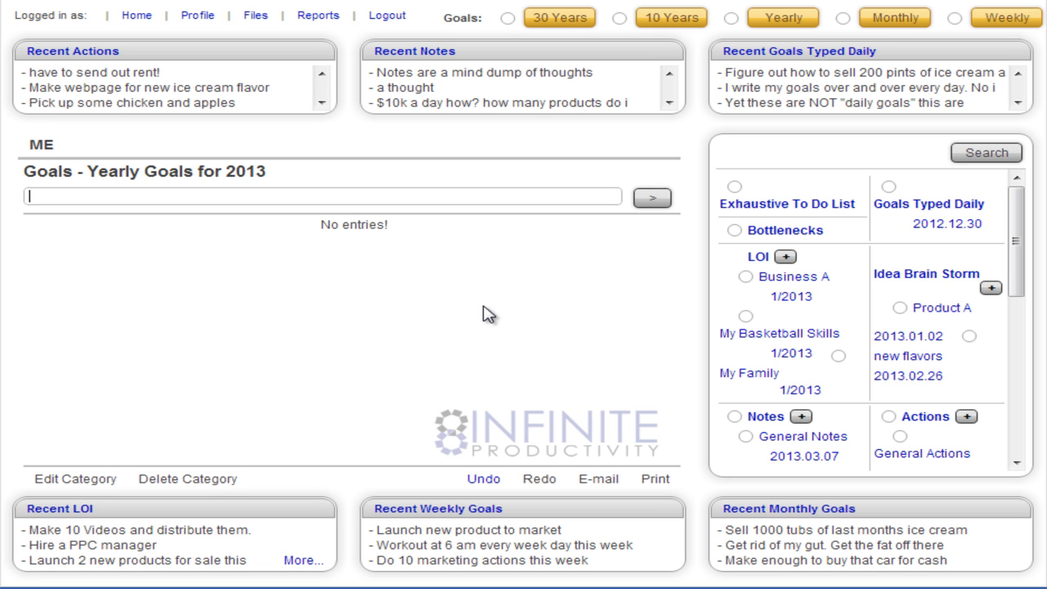
{"action": "left_click", "coordinate": [256, 18]}
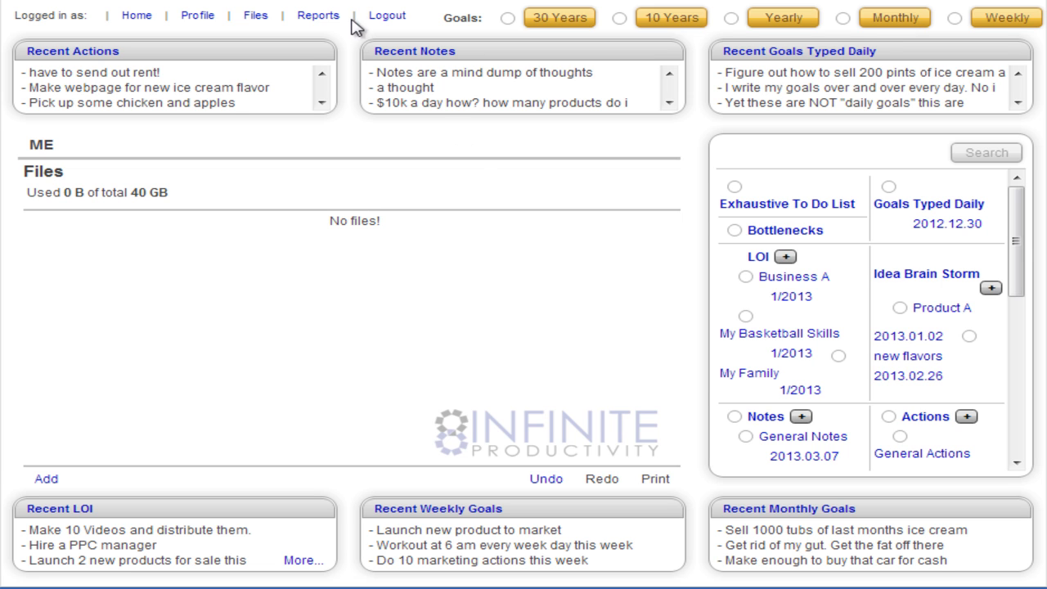
Open the Reports page and look through its print and e-mail sections from Notes to Question Query
{"action": "left_click", "coordinate": [326, 17]}
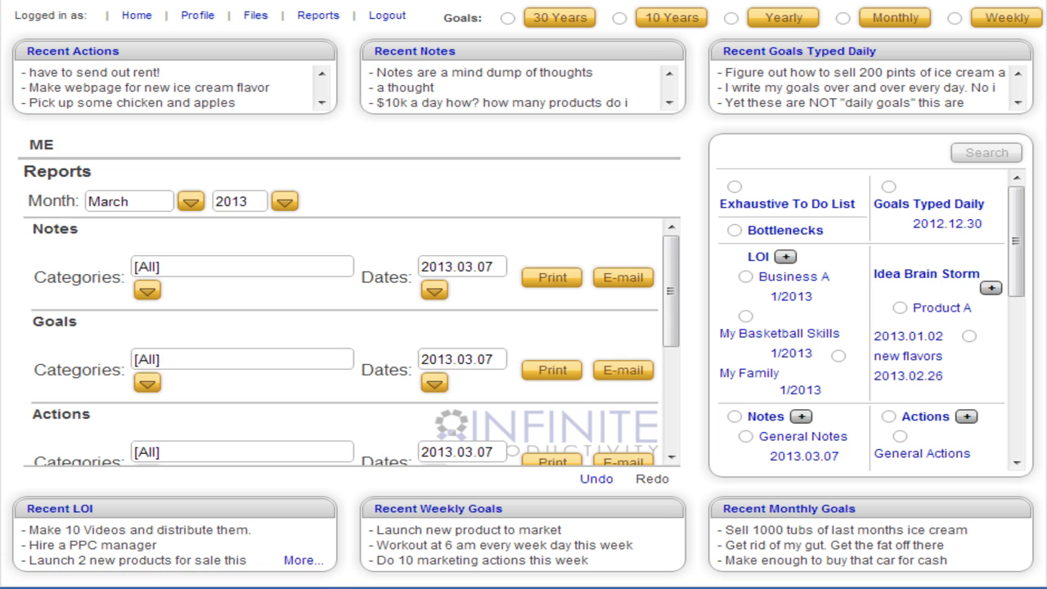
{"action": "scroll", "coordinate": [519, 274], "scroll_direction": "down", "scroll_amount": 3}
{"action": "scroll", "coordinate": [515, 275], "scroll_direction": "up", "scroll_amount": 1}
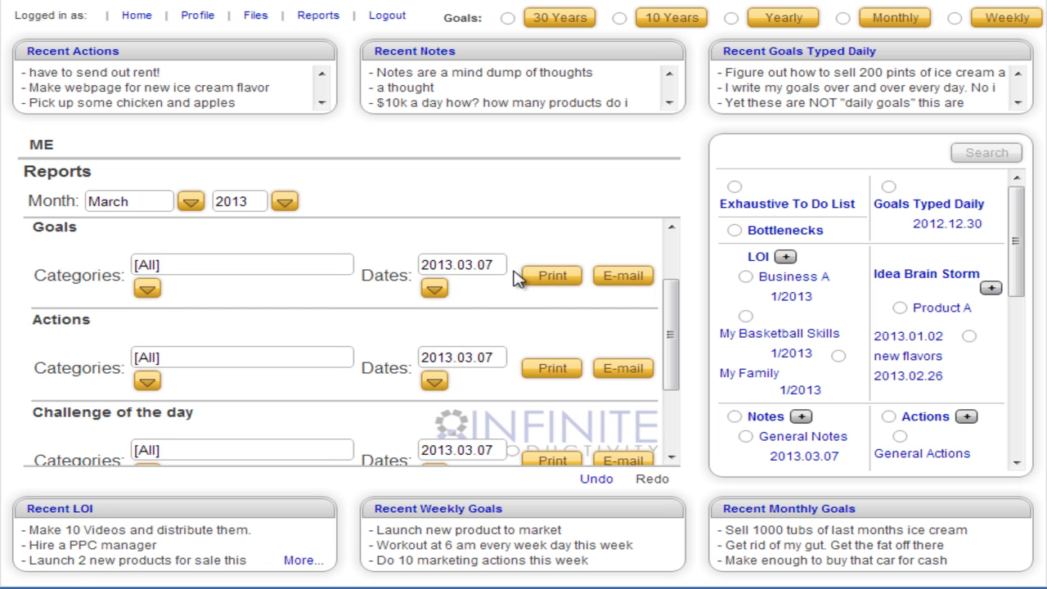
{"action": "scroll", "coordinate": [515, 275], "scroll_direction": "down", "scroll_amount": 2}
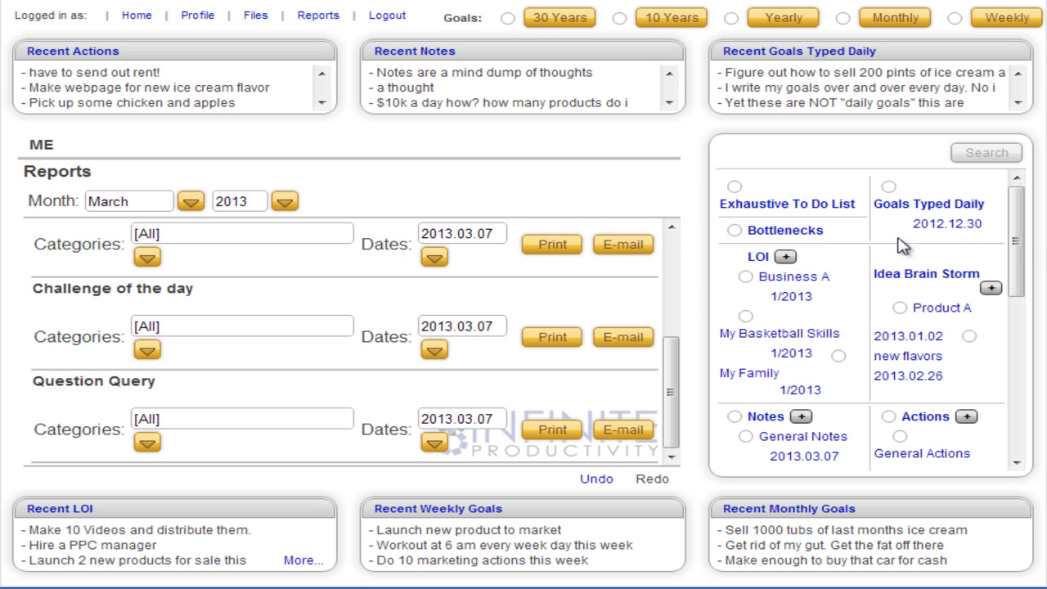
Leave the reports by reopening the ME project from the project list
{"action": "scroll", "coordinate": [1022, 270], "scroll_direction": "down", "scroll_amount": 1}
{"action": "left_click_drag", "start_coordinate": [1020, 270], "coordinate": [1032, 431]}
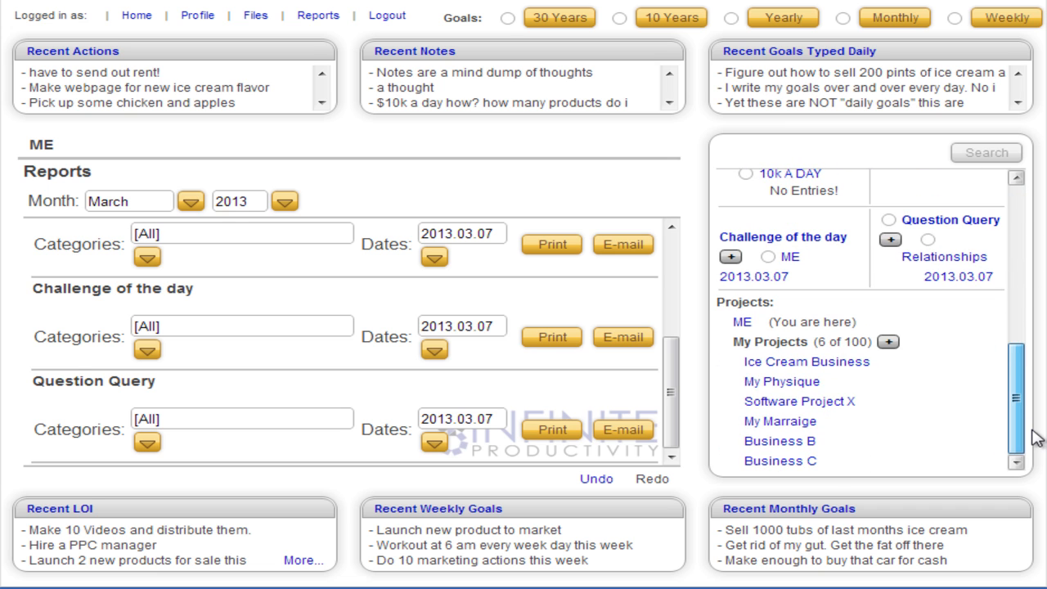
{"action": "left_click", "coordinate": [742, 323]}
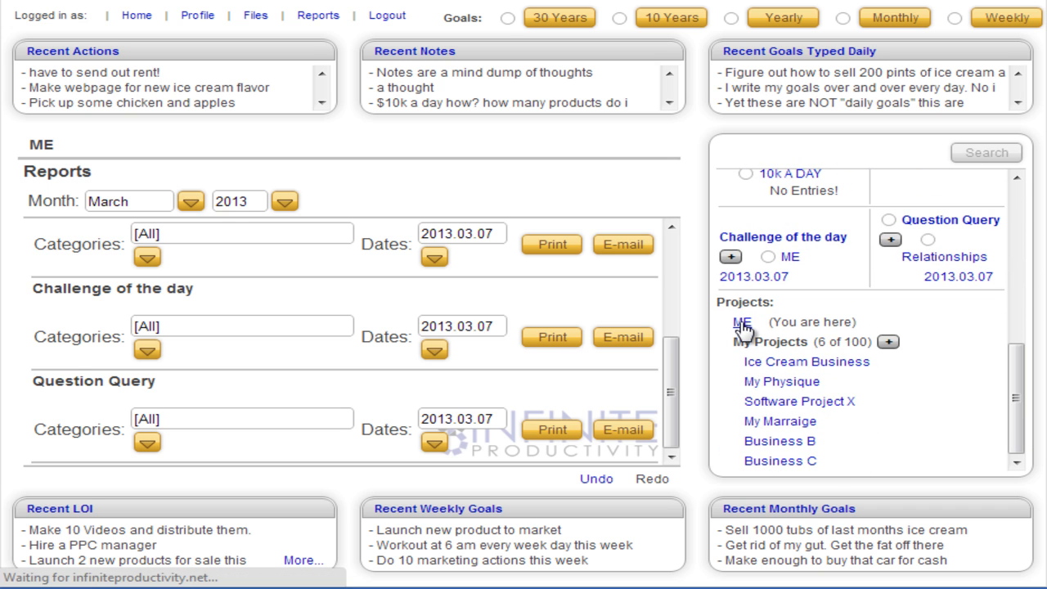